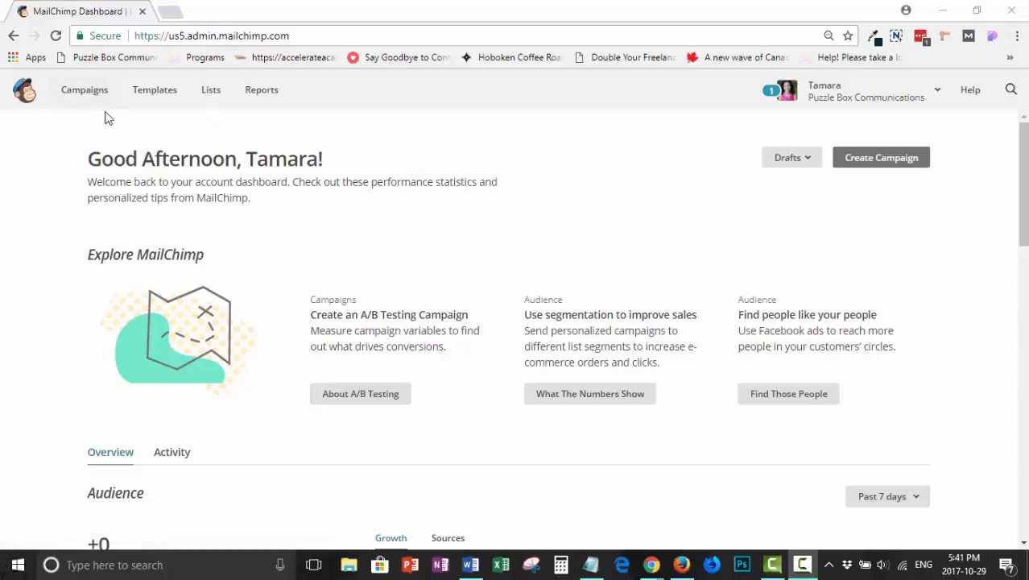
Start a new automated email campaign using the featured "Welcome new subscribers" automation
click(84, 91)
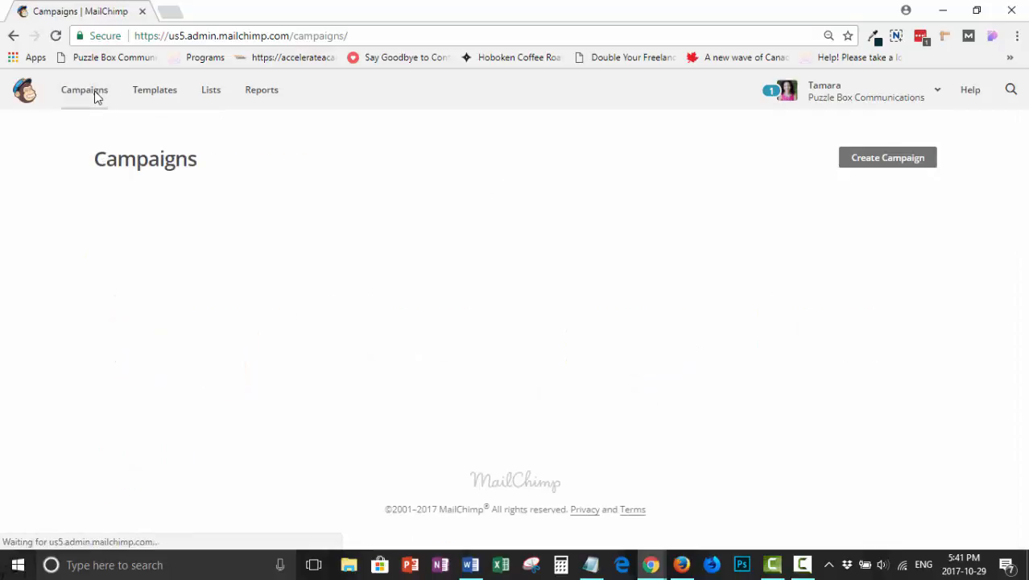
click(914, 165)
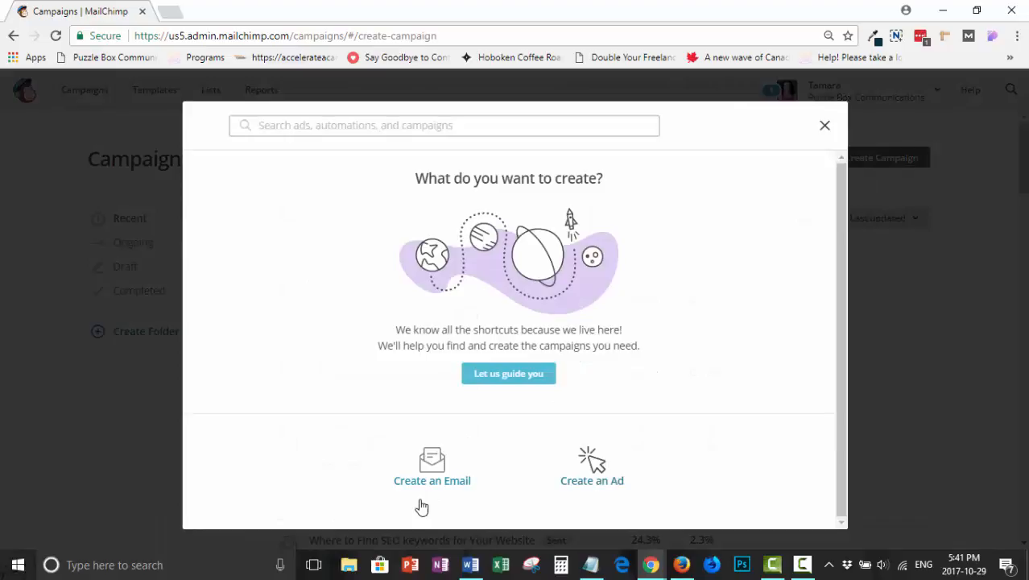
click(432, 465)
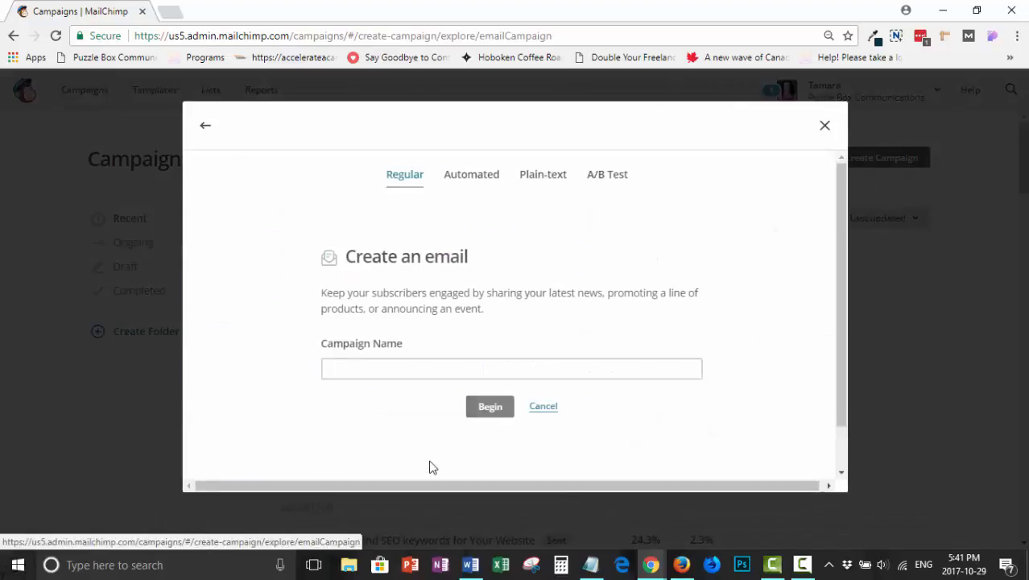
click(475, 183)
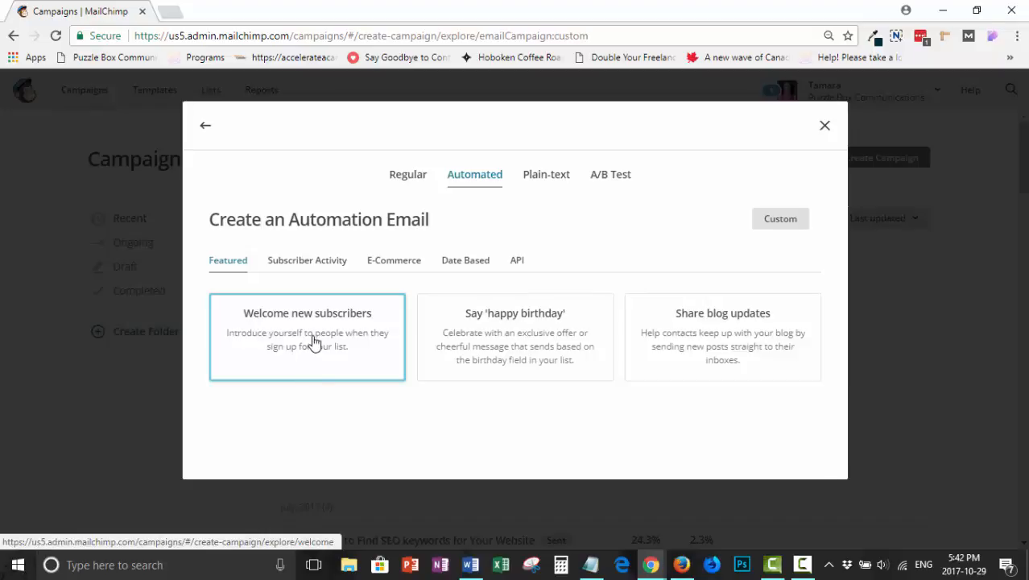
click(314, 341)
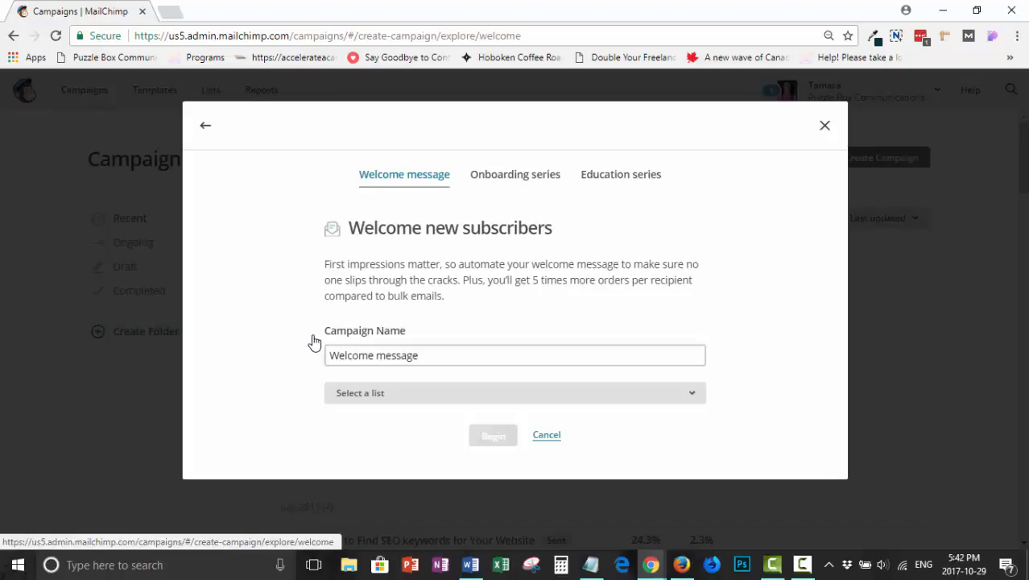
Keep the campaign name "Welcome message", assign the Demo list and begin building the automation
click(436, 354)
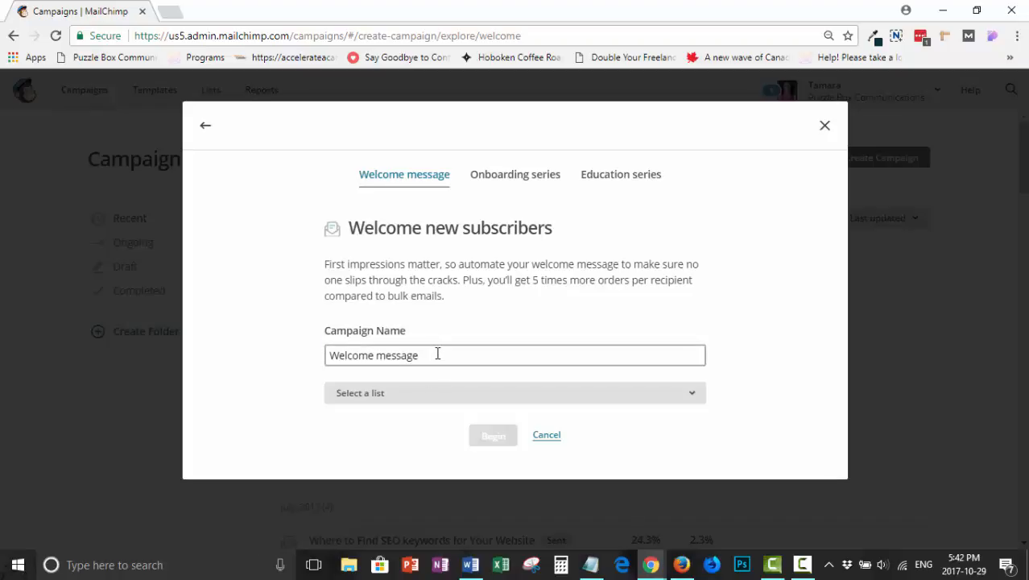
mouse_move(431, 354)
mouse_down()
mouse_move(289, 368)
mouse_move(411, 354)
mouse_up()
click(432, 354)
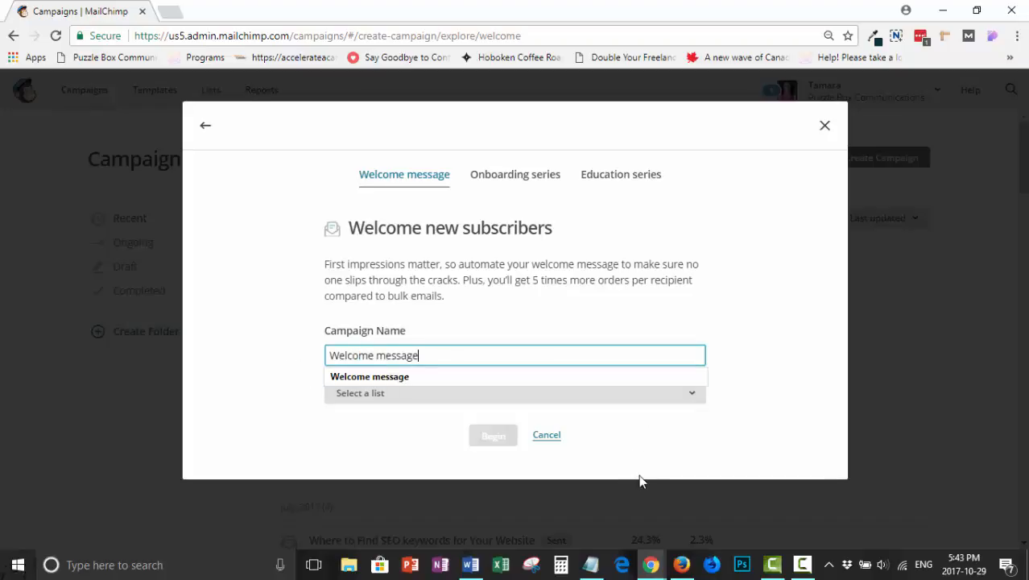
click(792, 430)
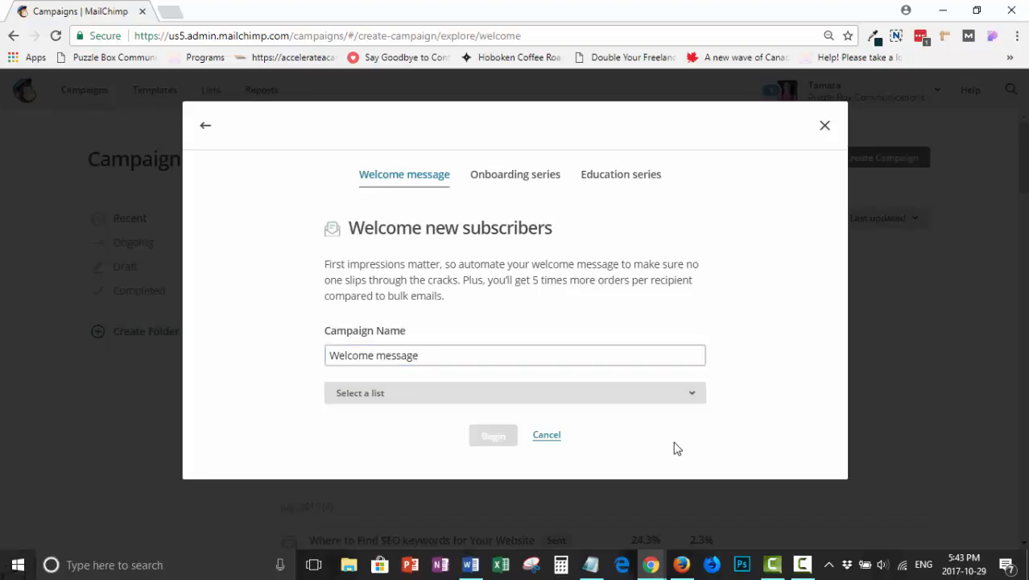
click(696, 394)
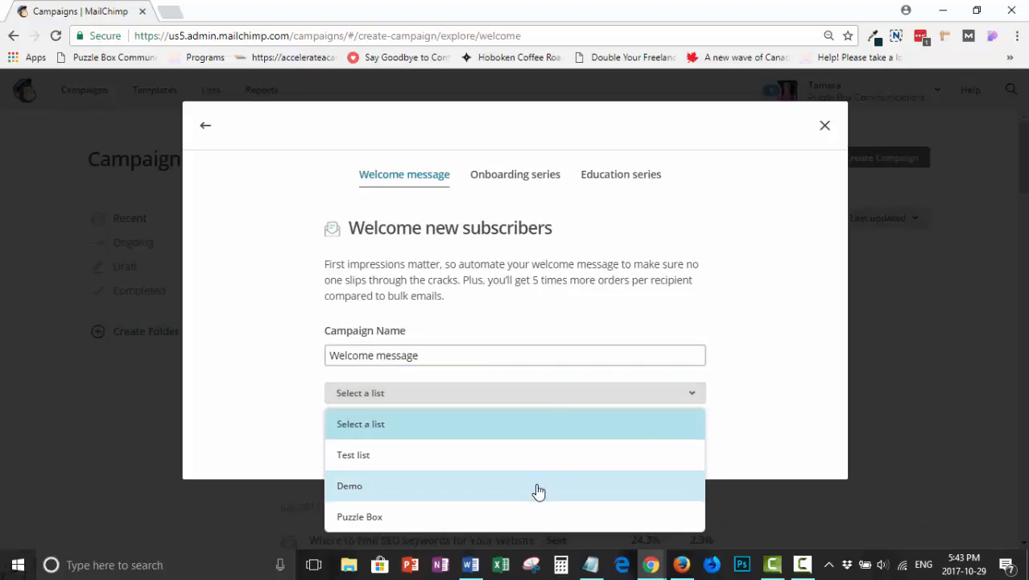
click(539, 488)
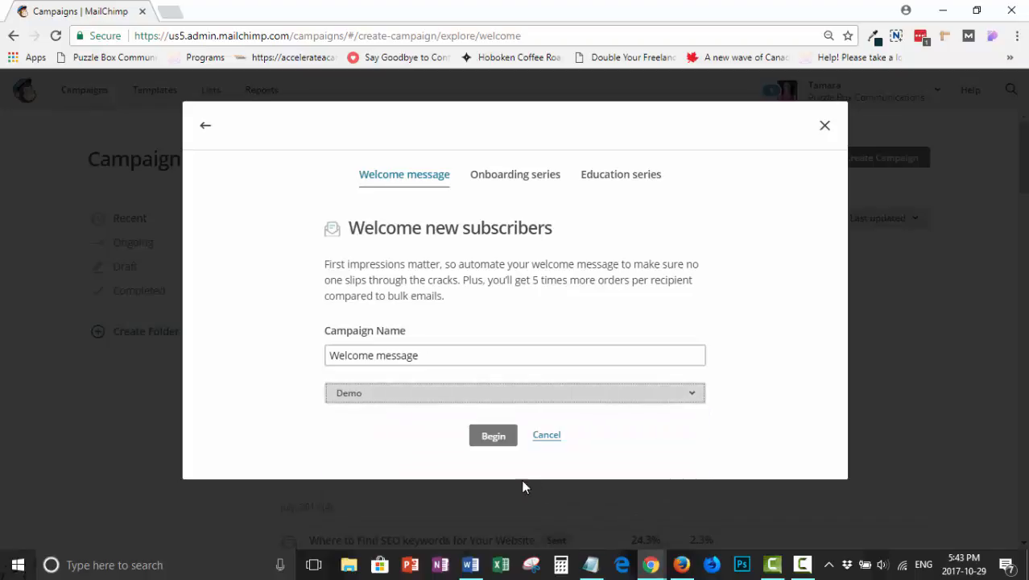
click(493, 436)
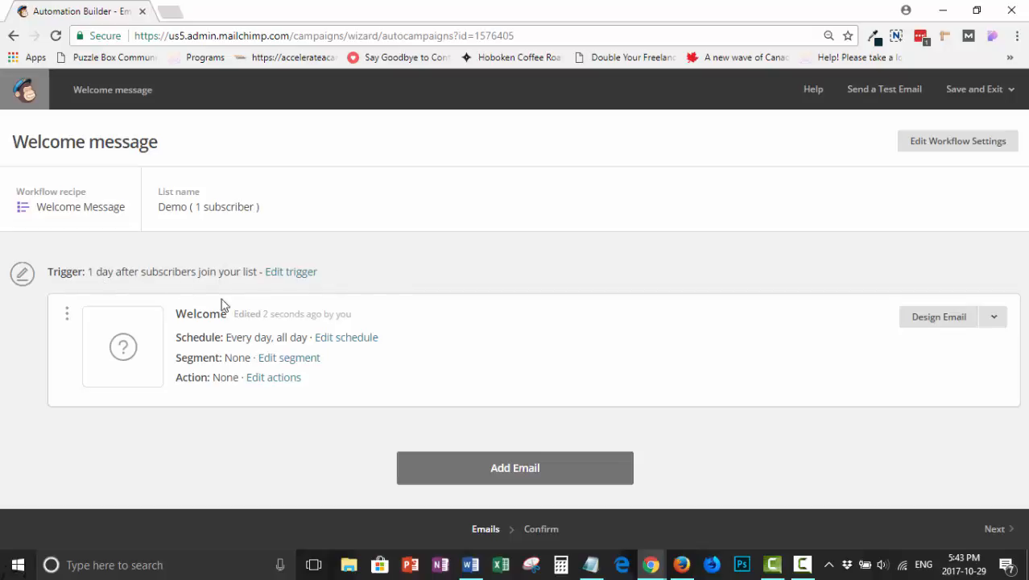
Set the signup trigger's delay to immediately, enable triggering when subscribers are imported, and update the trigger
click(300, 278)
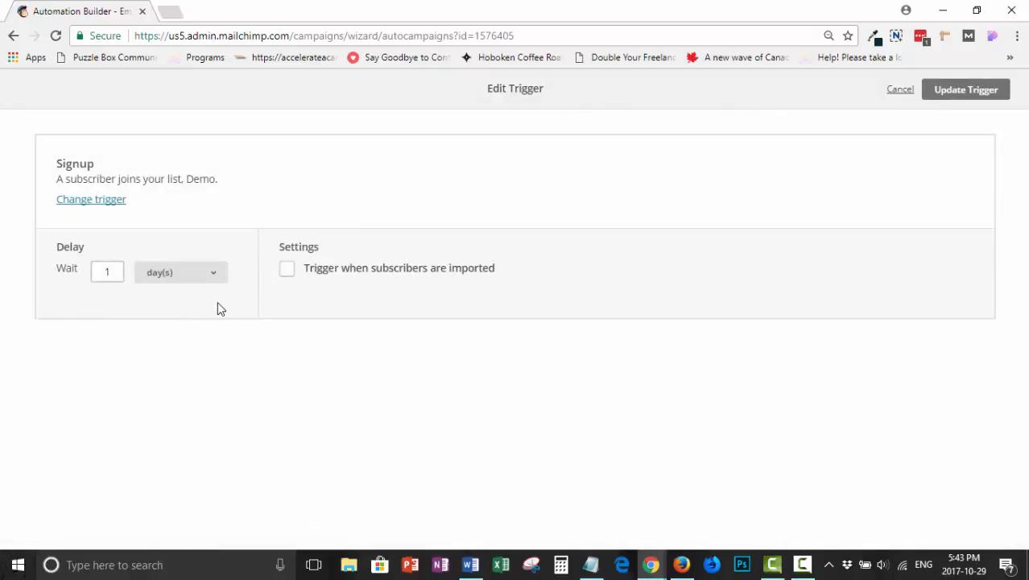
click(214, 279)
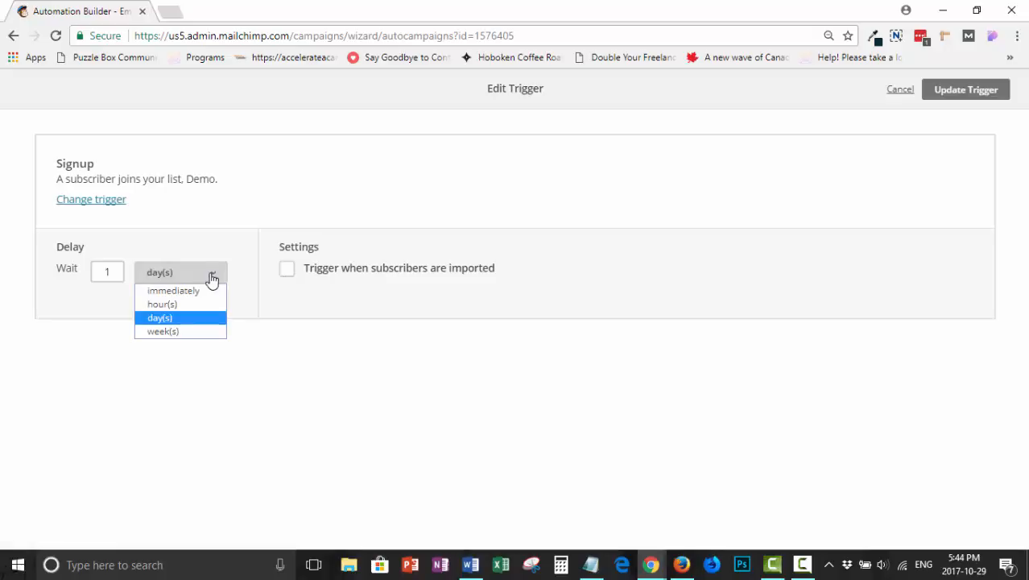
click(206, 293)
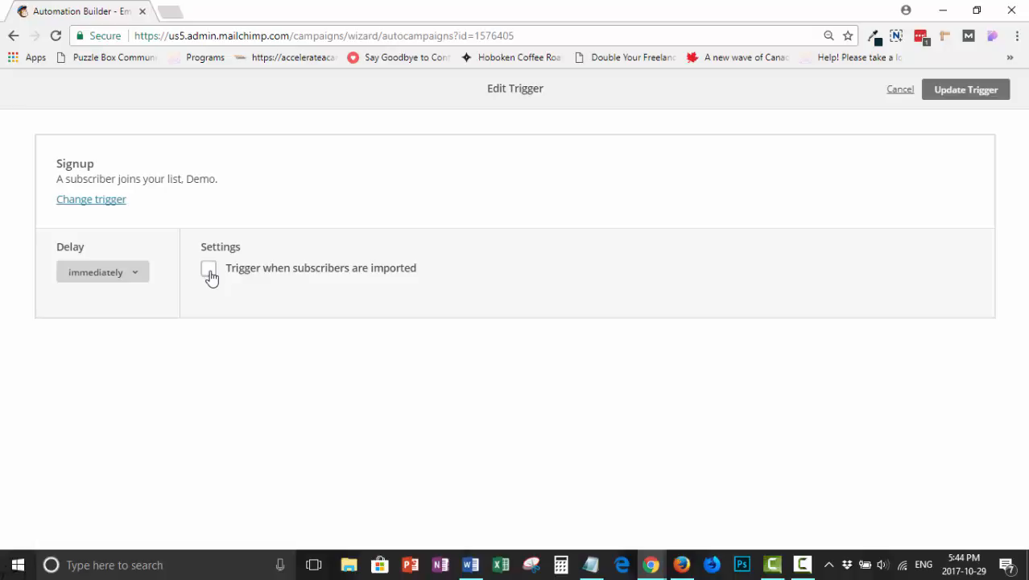
click(209, 274)
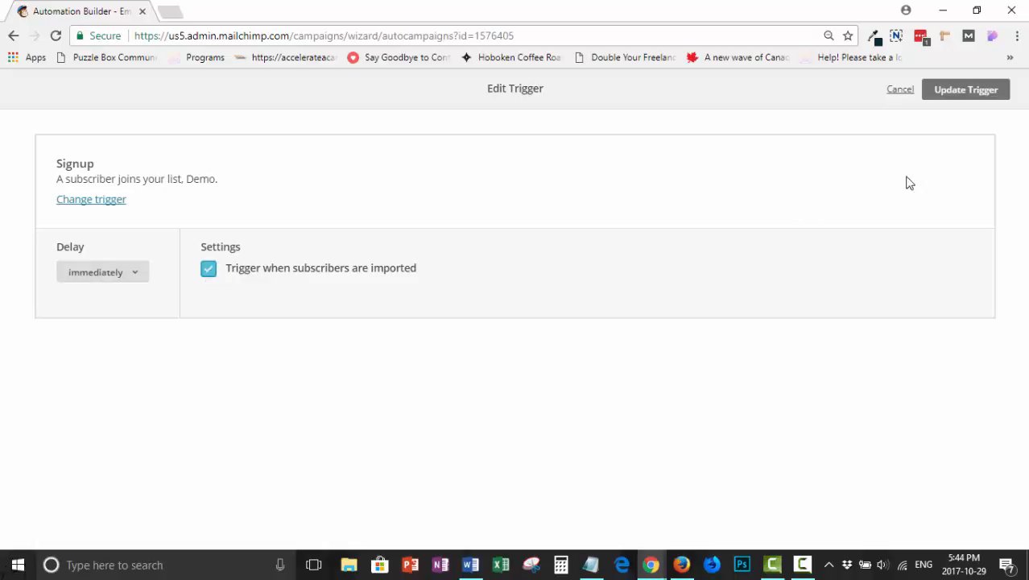
click(974, 89)
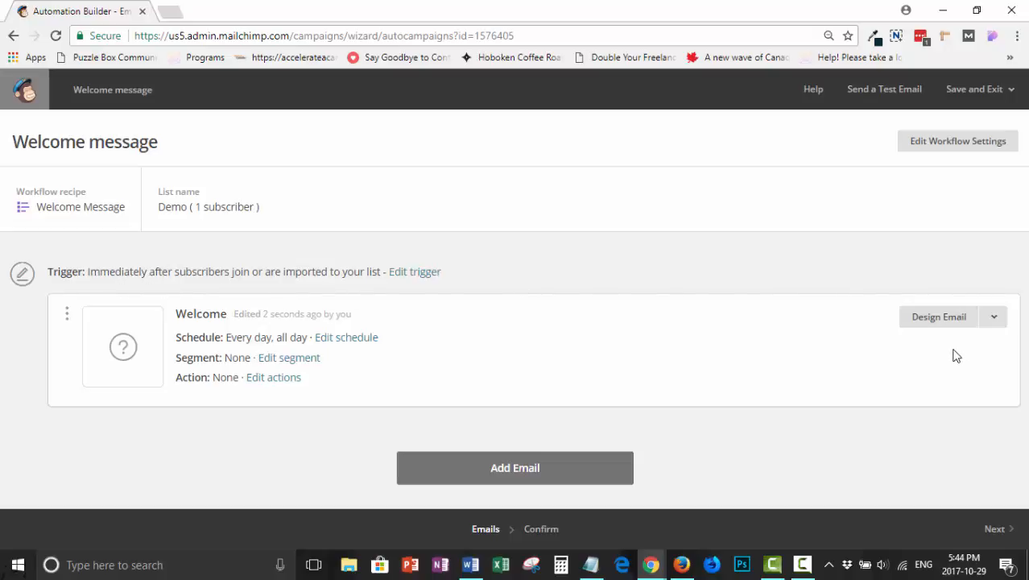
Open the Welcome email for design and name it "Welcome email for free MailChimp guide"
click(949, 324)
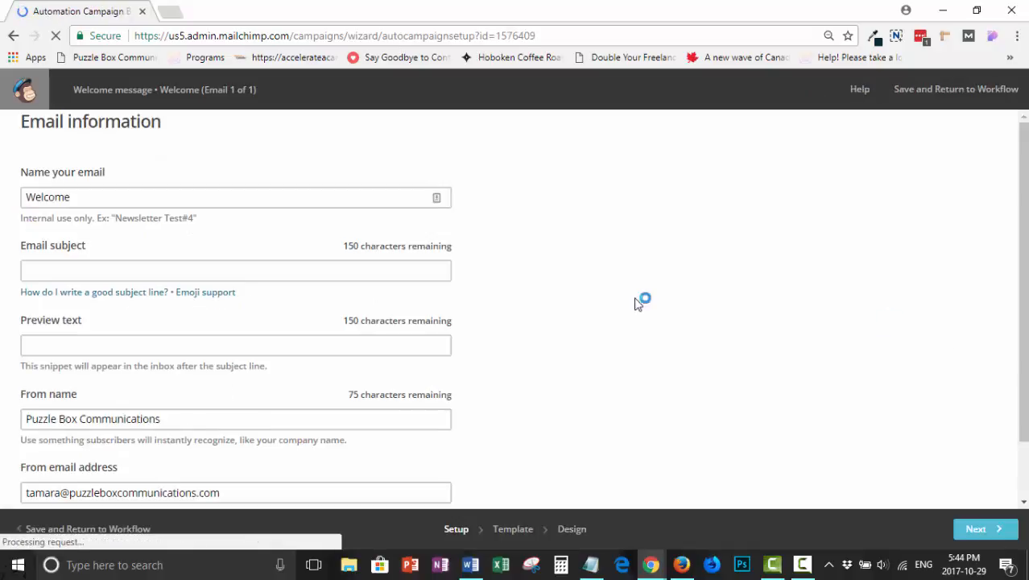
click(284, 203)
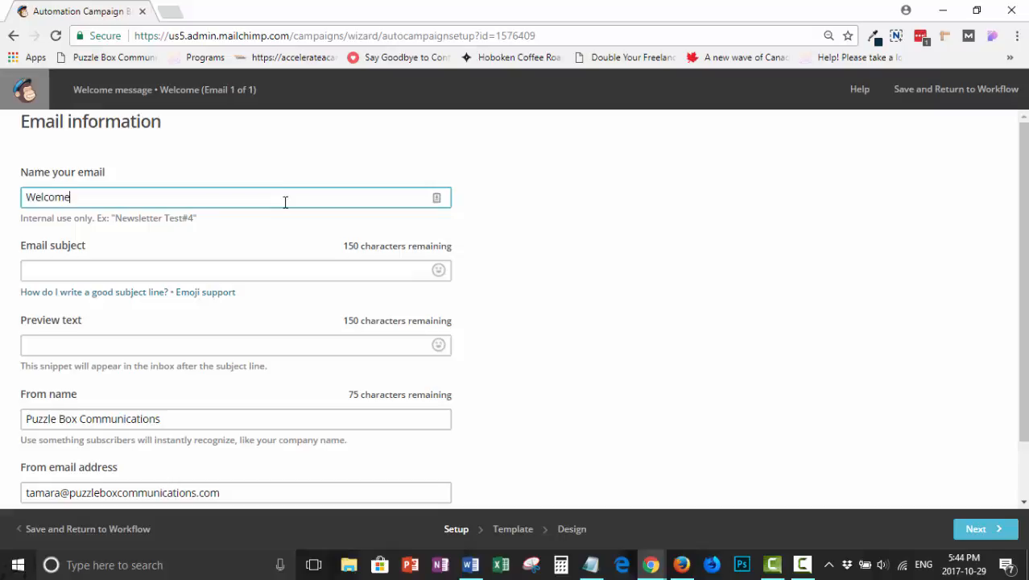
text(email for my free Mail)
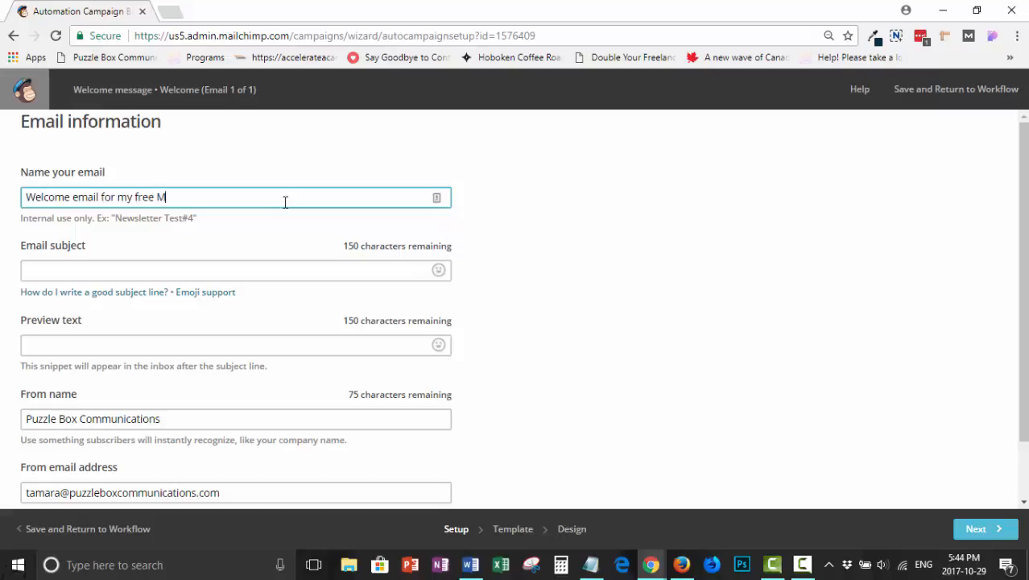
text(Chimp)
key(BackSpace)
key(BackSpace)
key(BackSpace)
text(imp guide)
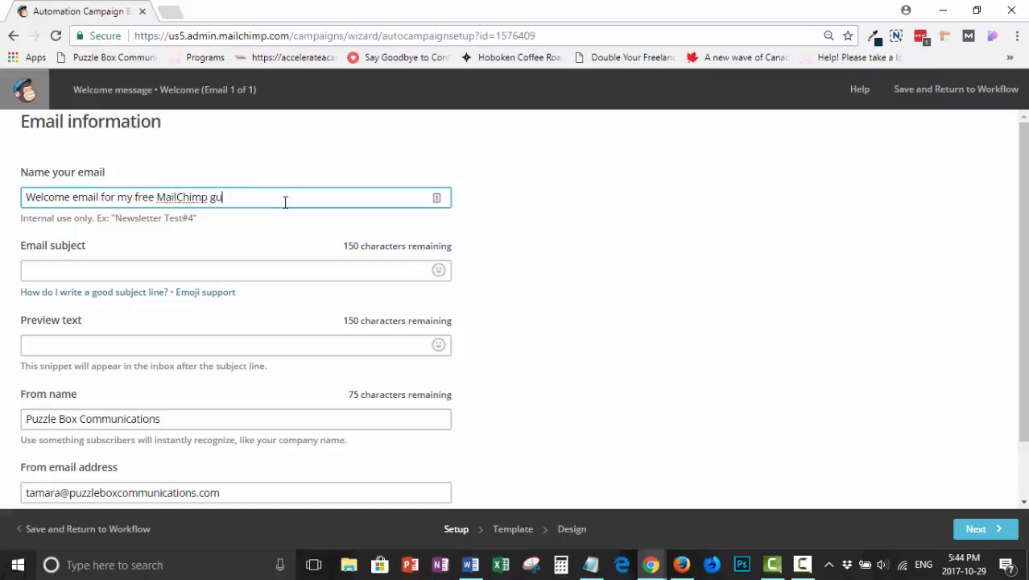
click(135, 198)
key(BackSpace)
key(BackSpace)
key(BackSpace)
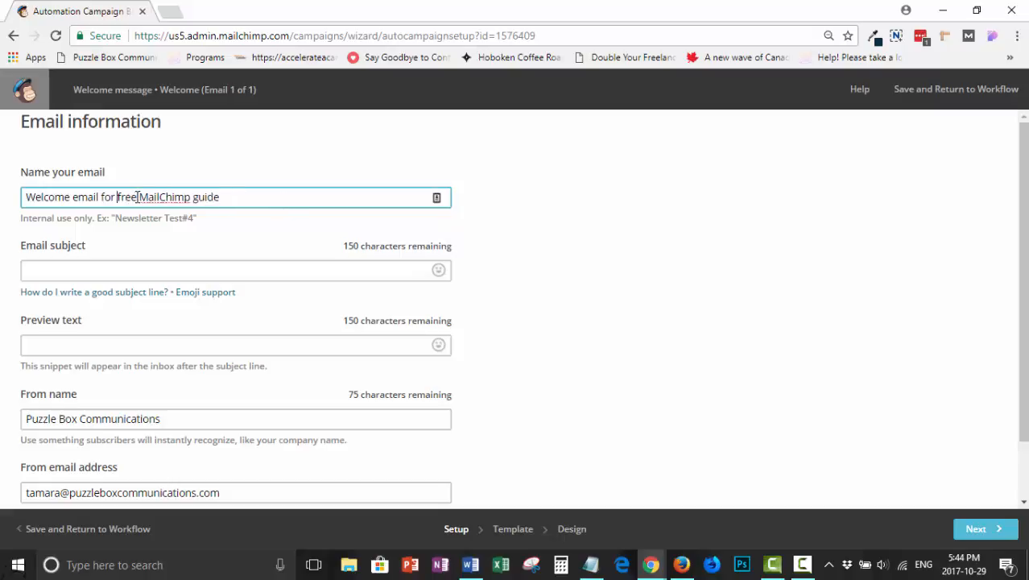
Set the email subject to "Welcome!" and the preview text to "Welcome and please take your free guide."
click(120, 266)
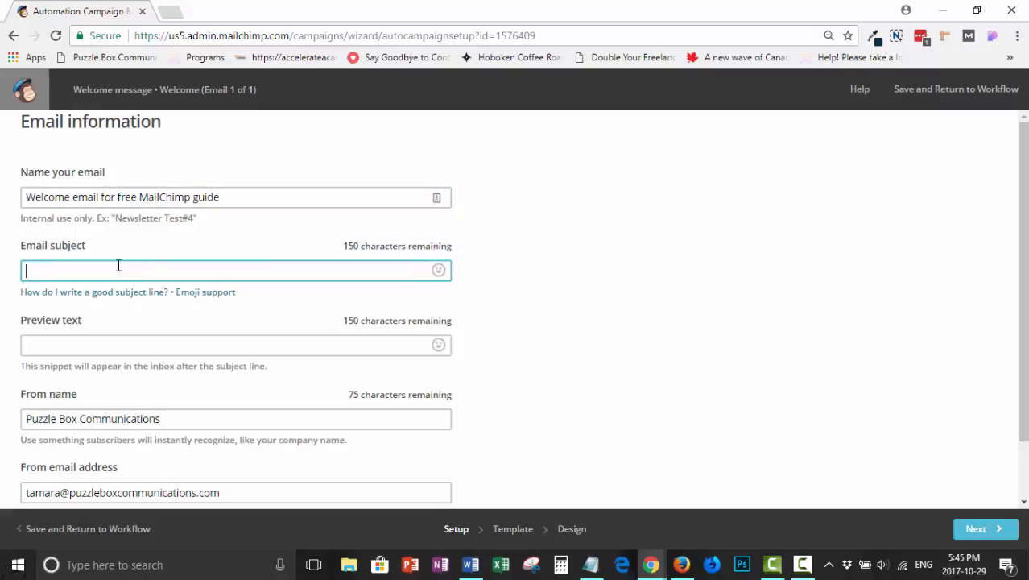
text(Welcome!)
click(88, 338)
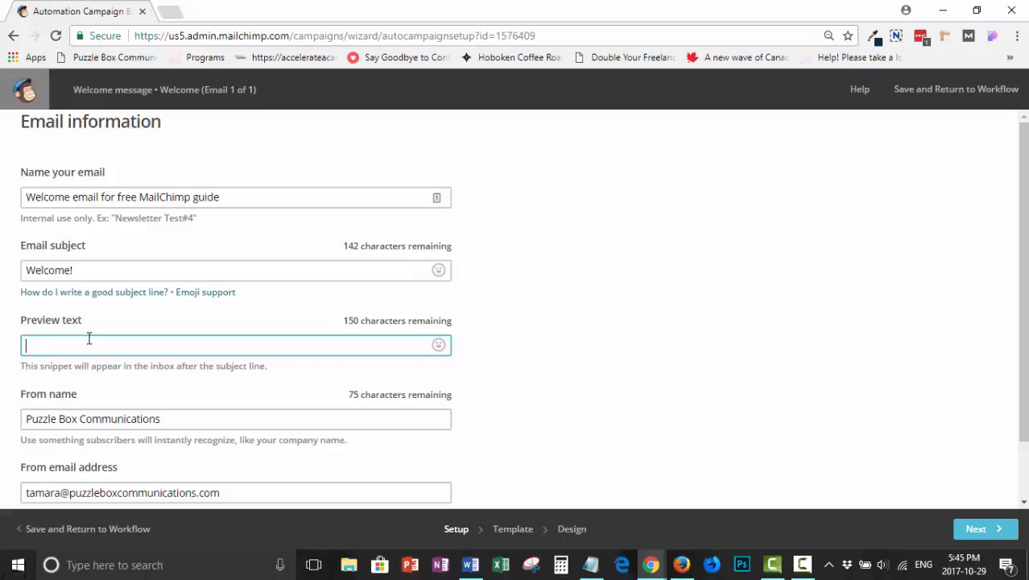
text(Welcome and please take yoru )
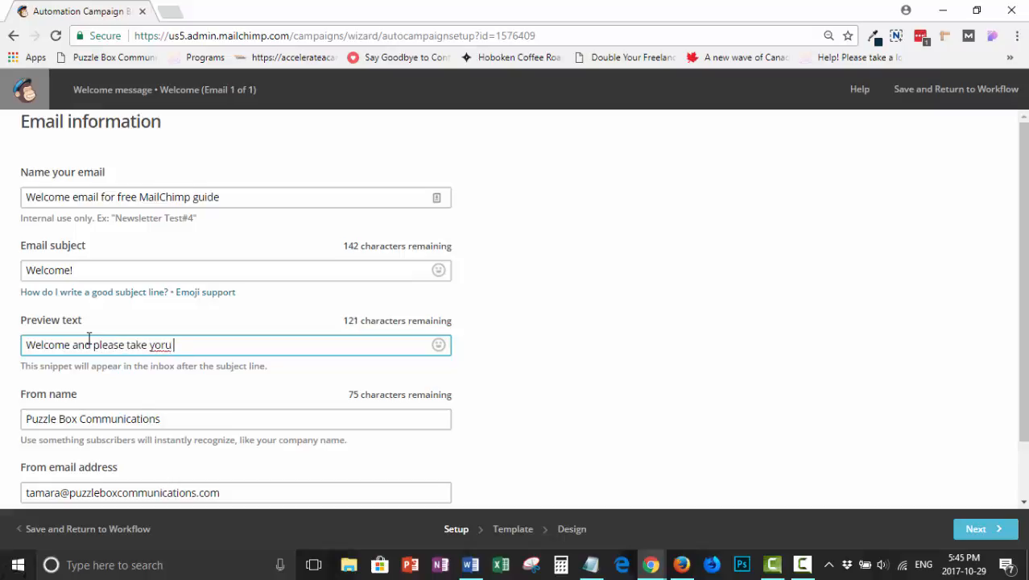
text(fre)
key(BackSpace)
key(BackSpace)
key(BackSpace)
key(BackSpace)
key(BackSpace)
key(BackSpace)
text(ur free guide.)
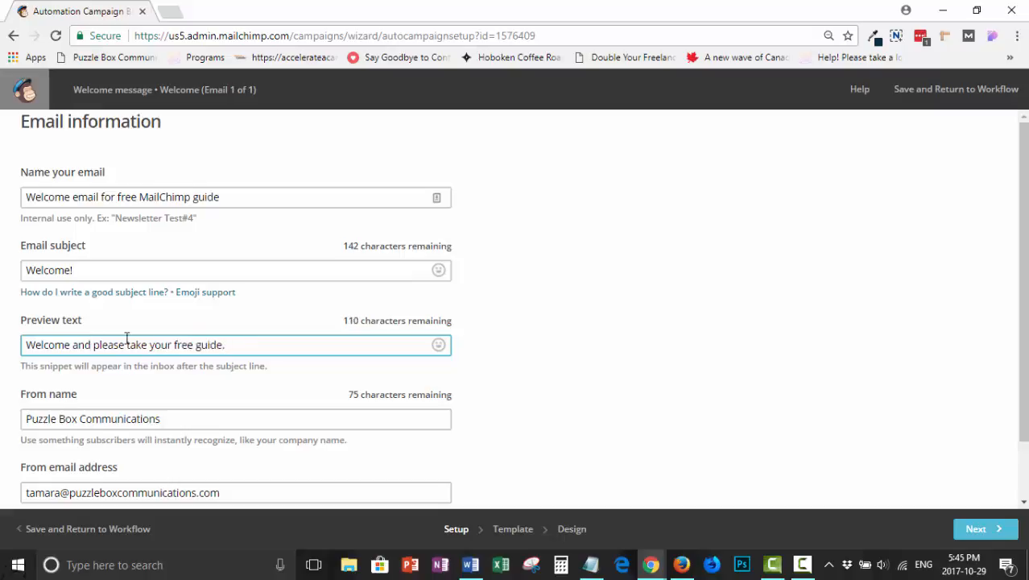
Proceed from the email setup to template selection and choose the basic "1 Column - Full Width" layout
drag(1023, 306, 1026, 366)
click(983, 529)
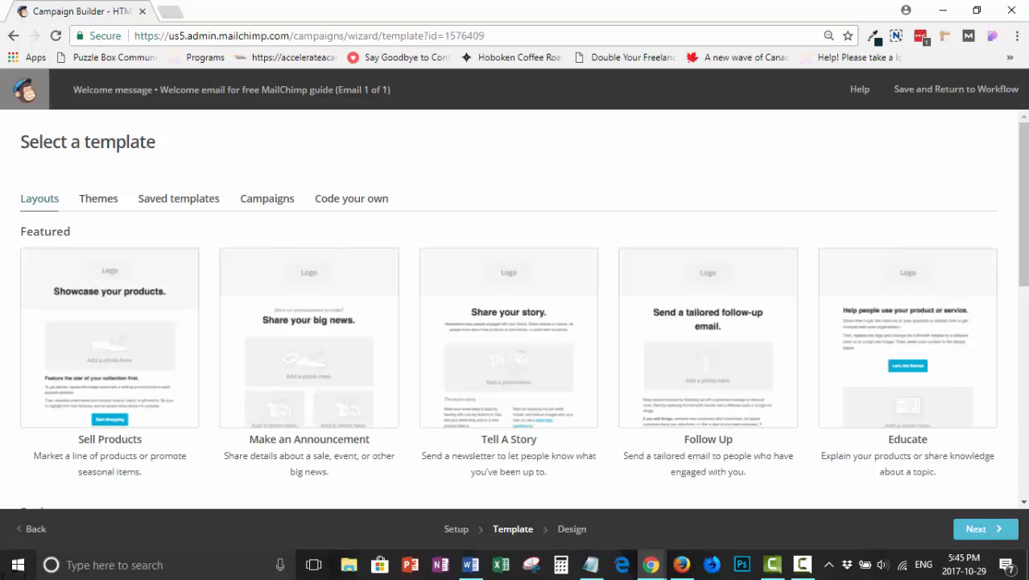
drag(1024, 232, 910, 182)
drag(1023, 161, 1027, 326)
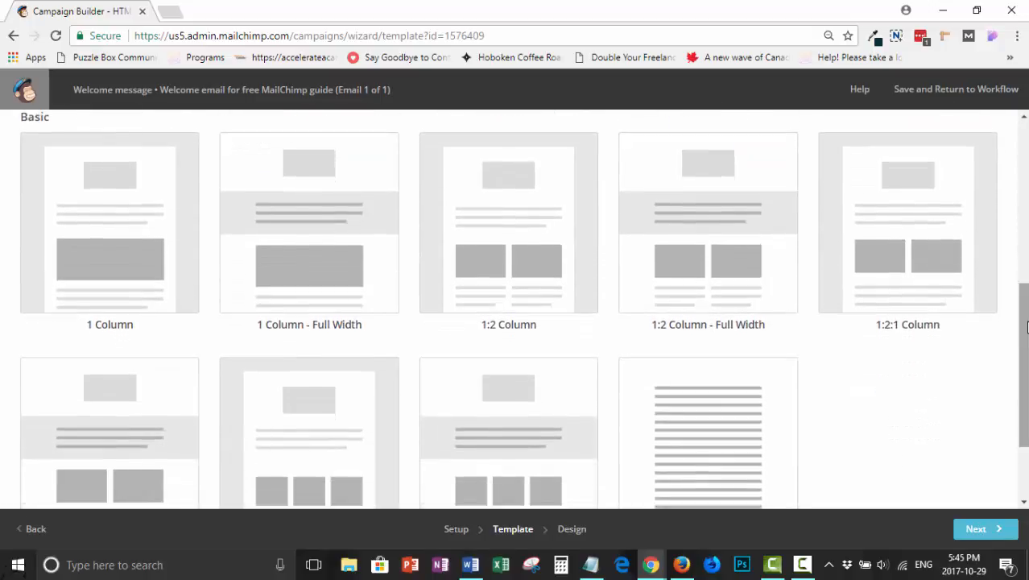
click(352, 257)
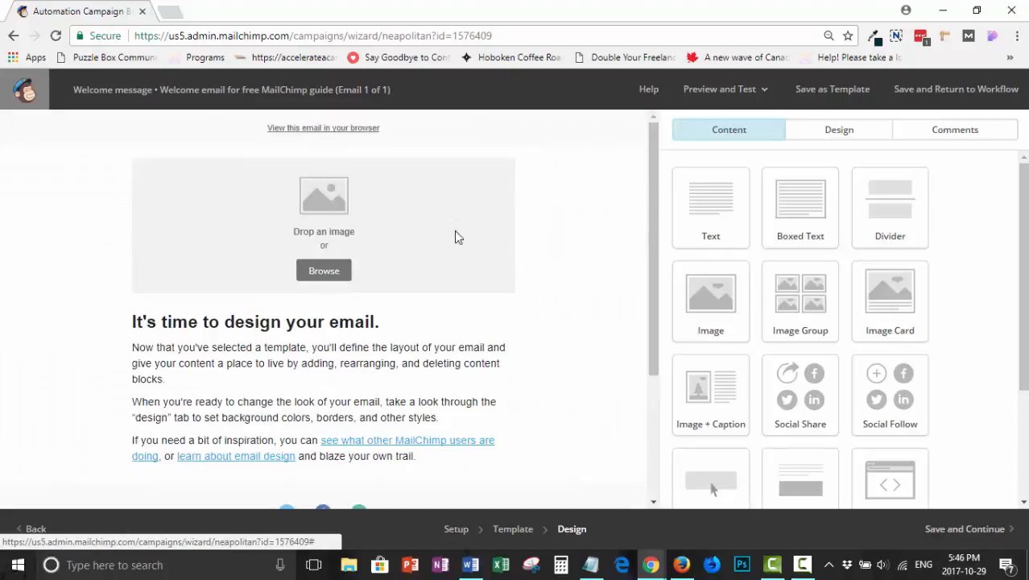
mouse_move(387, 230)
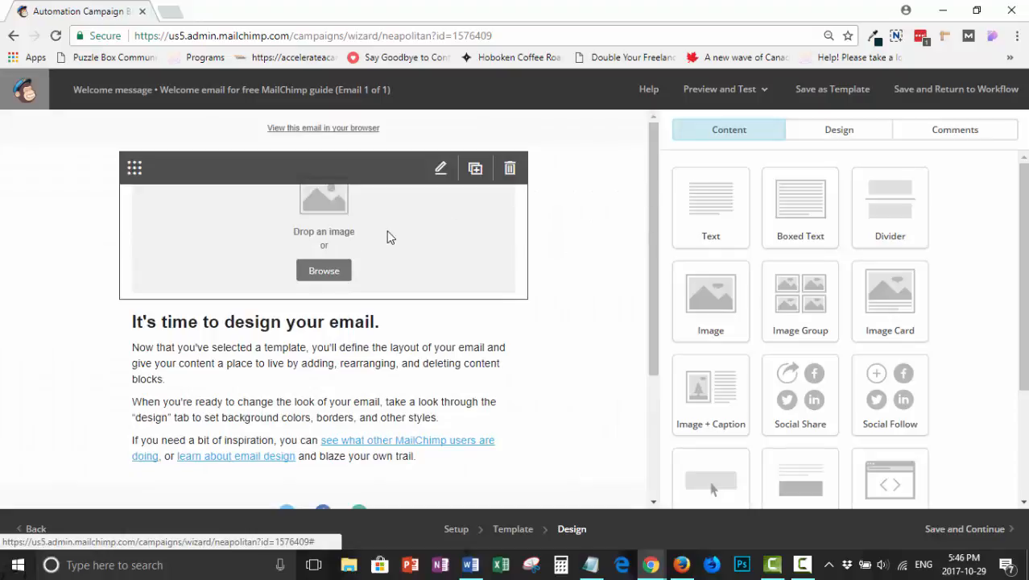
click(344, 254)
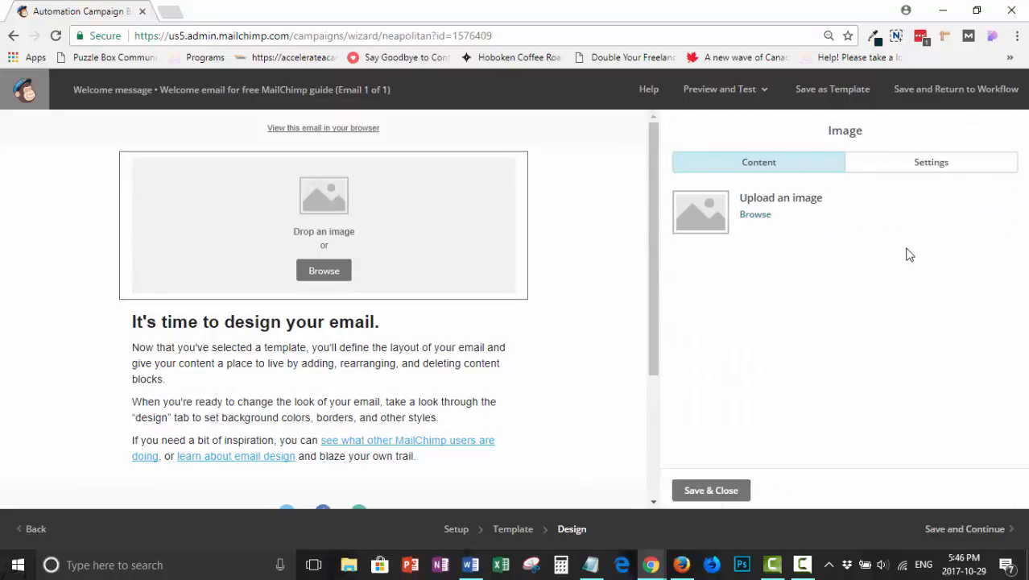
click(757, 216)
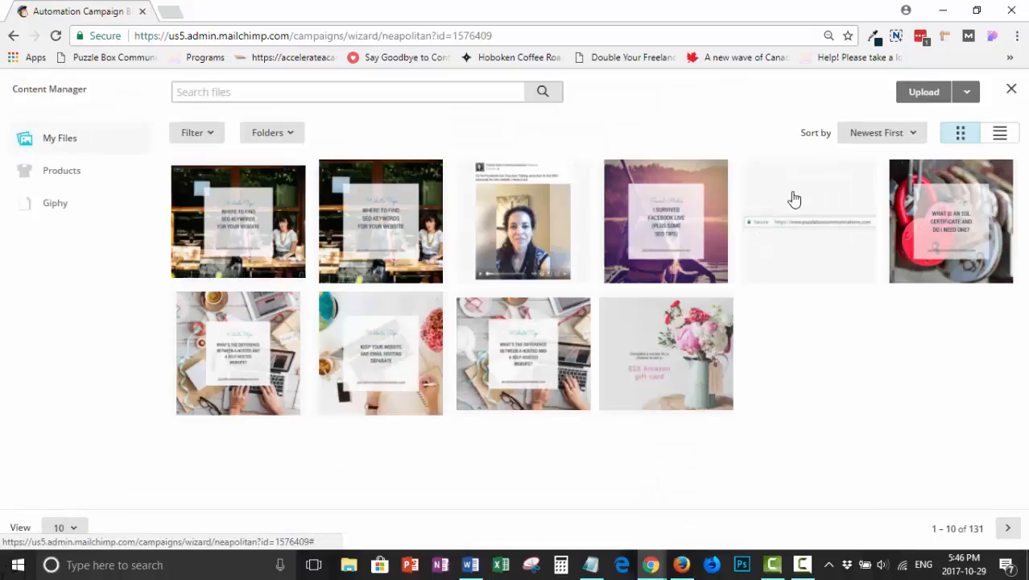
click(1007, 529)
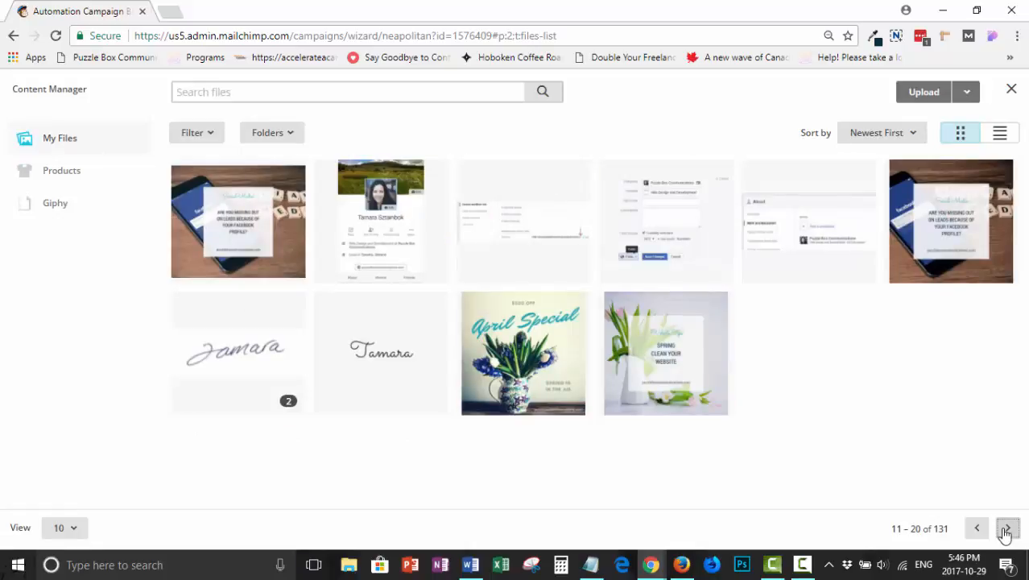
click(1006, 529)
click(542, 347)
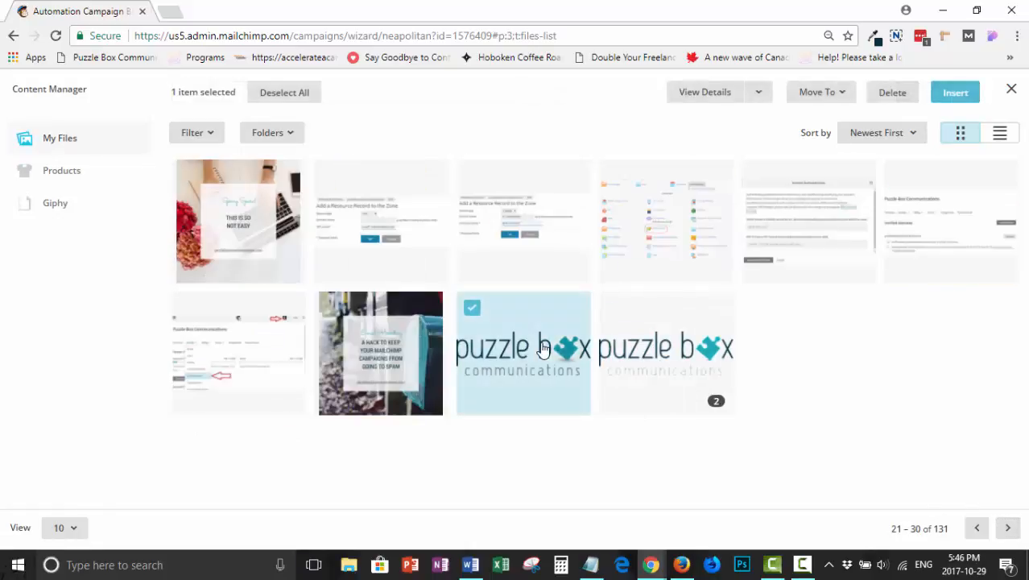
click(954, 93)
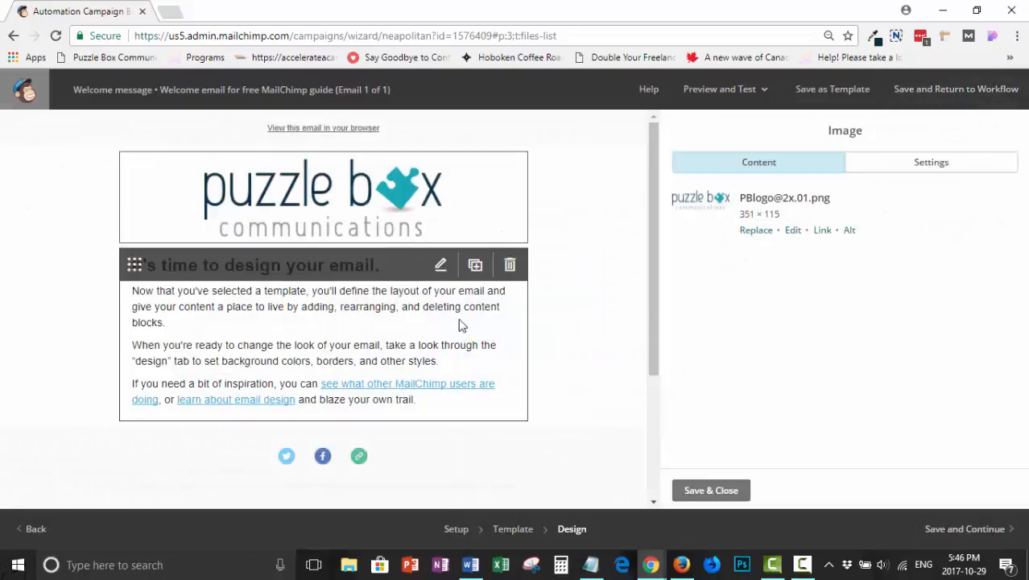
Delete the placeholder text block and the social icons block below the logo, keeping the divider block's style
click(510, 265)
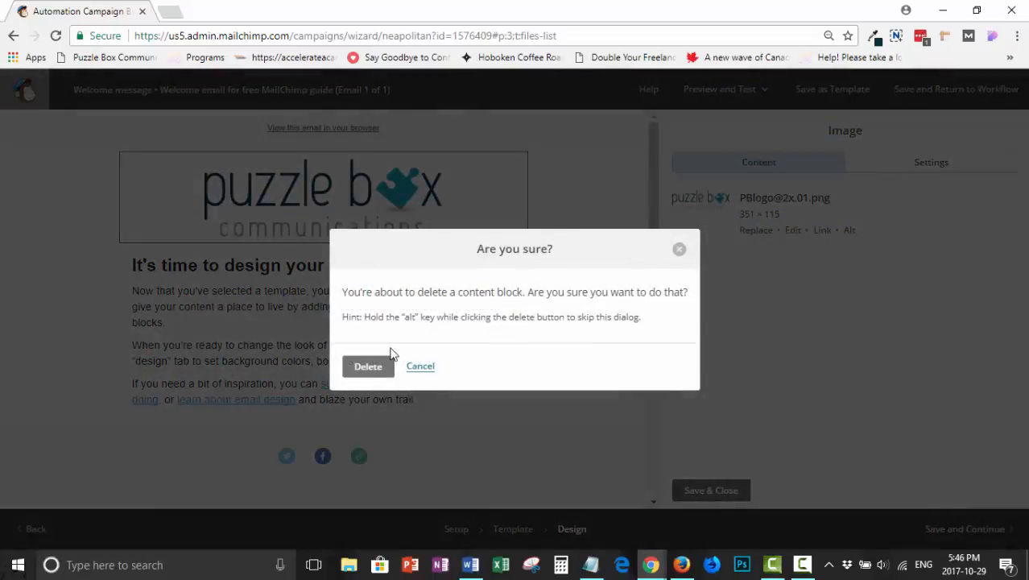
click(362, 369)
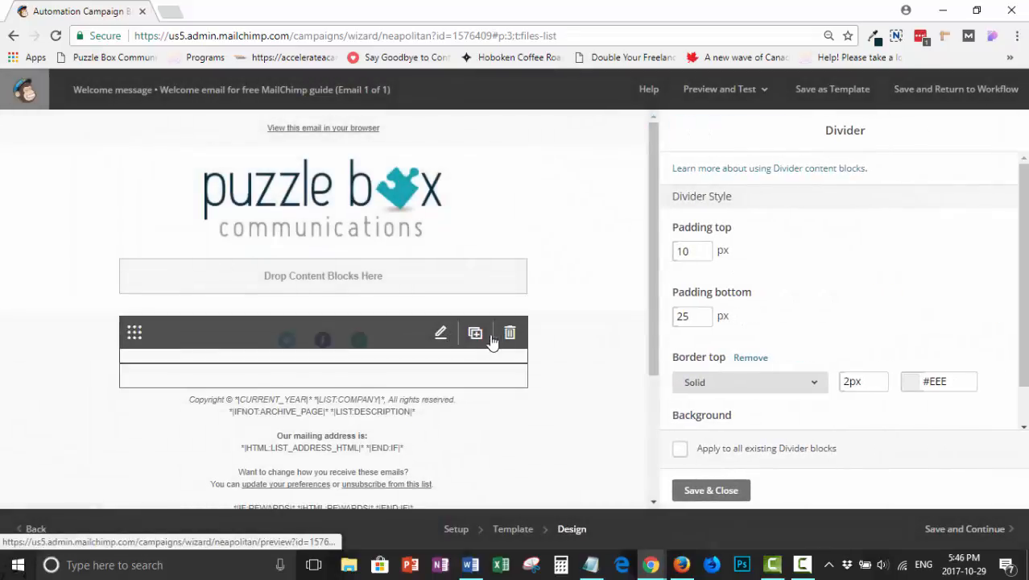
click(510, 333)
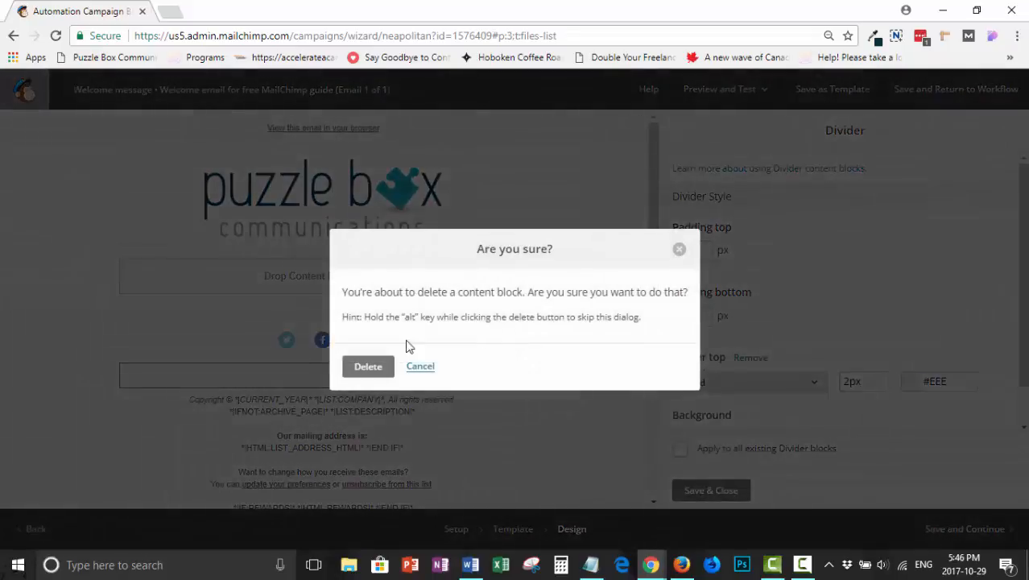
click(364, 367)
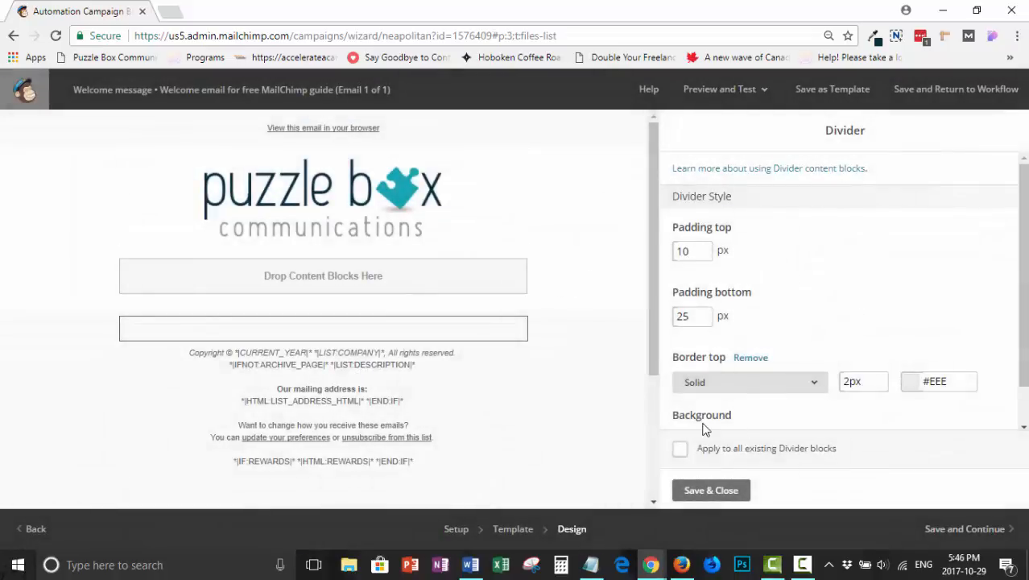
click(708, 491)
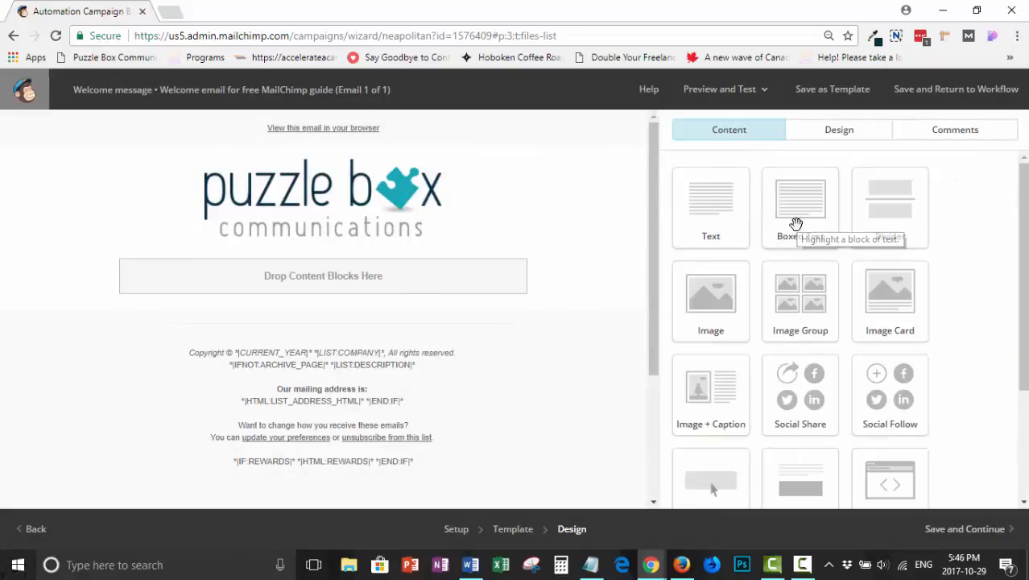
Add a Text content block beneath the logo and clear its placeholder text
drag(715, 216, 409, 277)
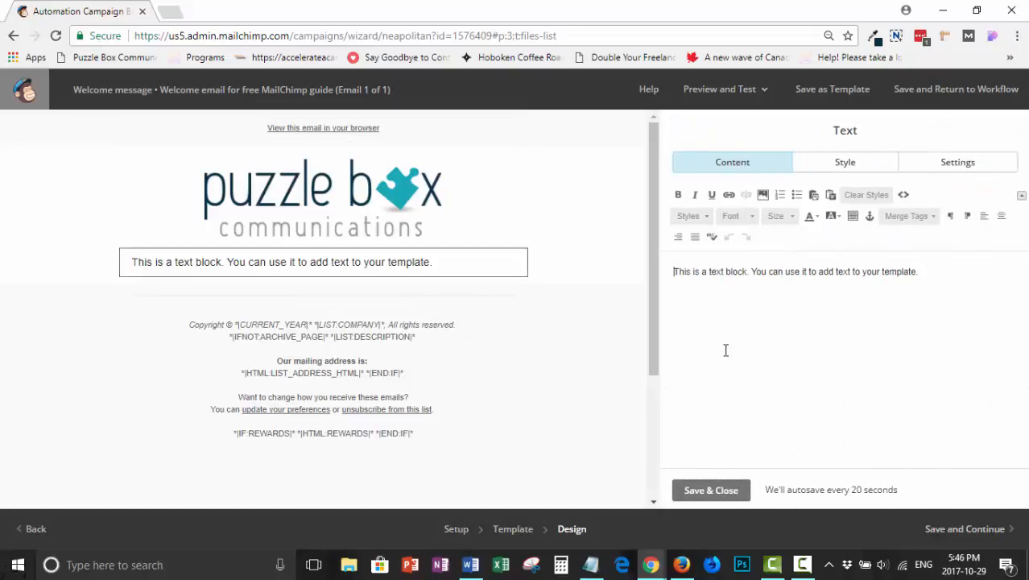
drag(960, 266, 609, 266)
key(BackSpace)
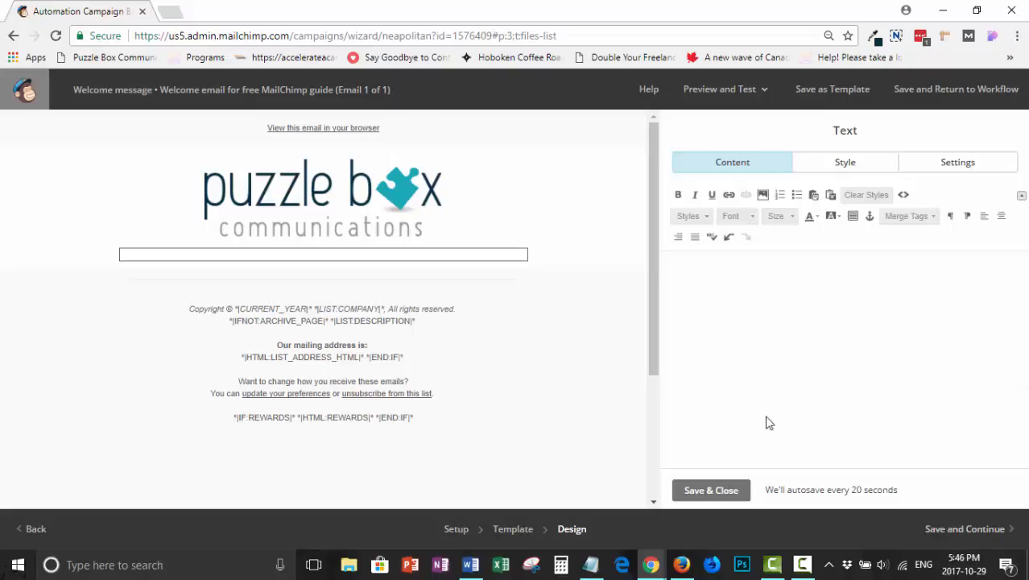
Switch to the untitled Notepad document and copy all of the welcome message's HTML code
click(903, 195)
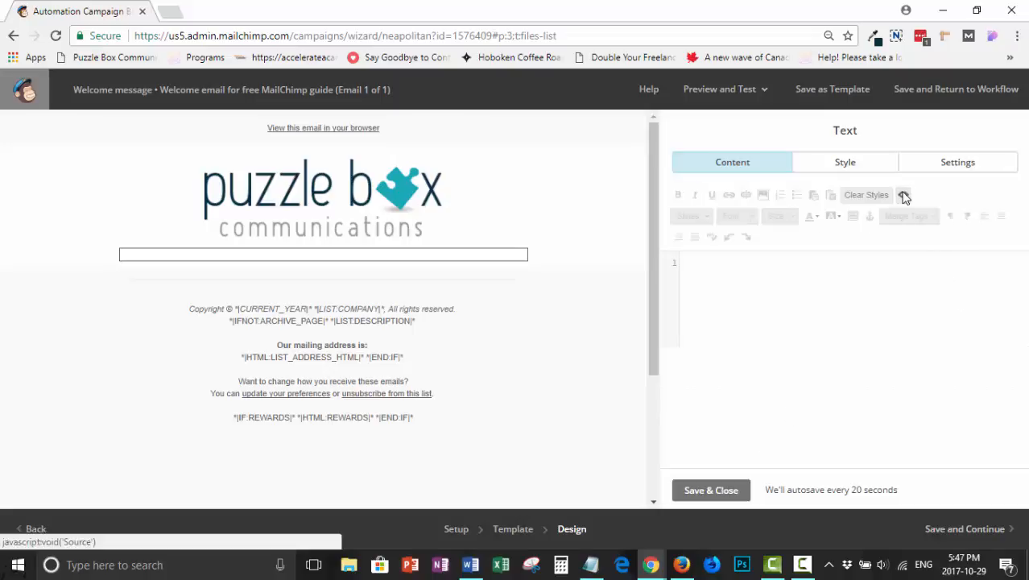
click(591, 564)
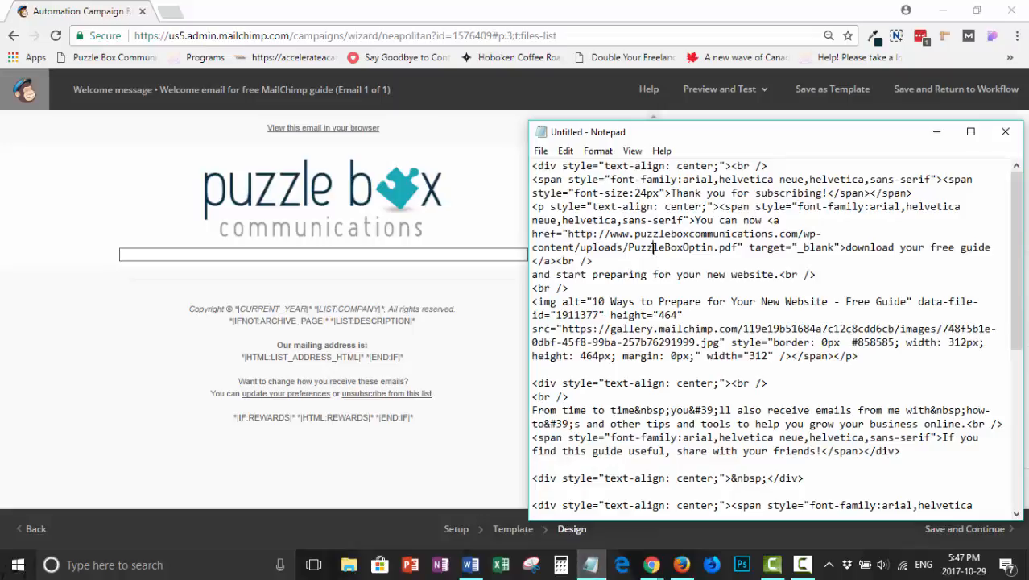
key(ctrl+a)
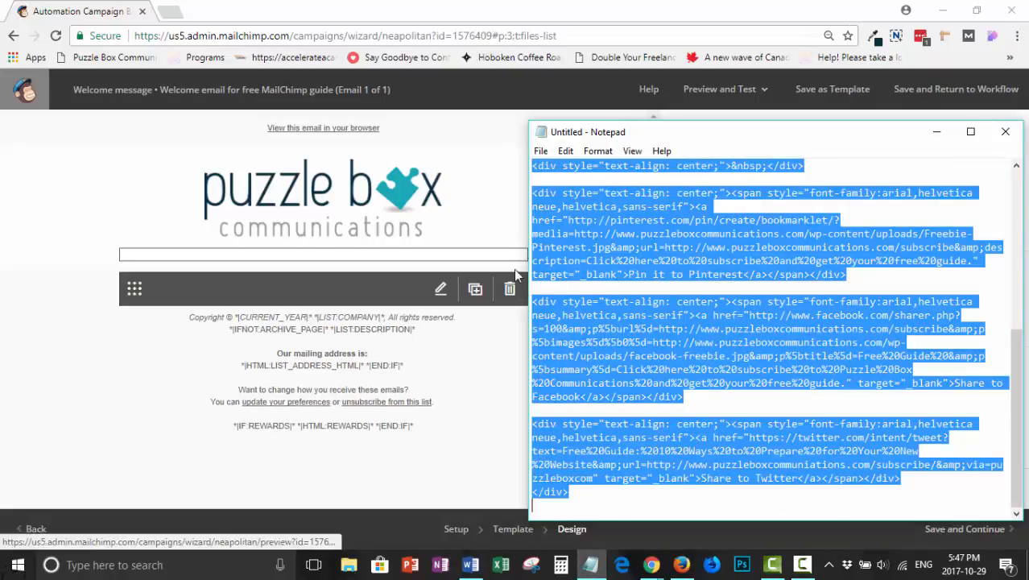
Paste the copied HTML into the source code of the empty text block below the logo and save the block
click(500, 214)
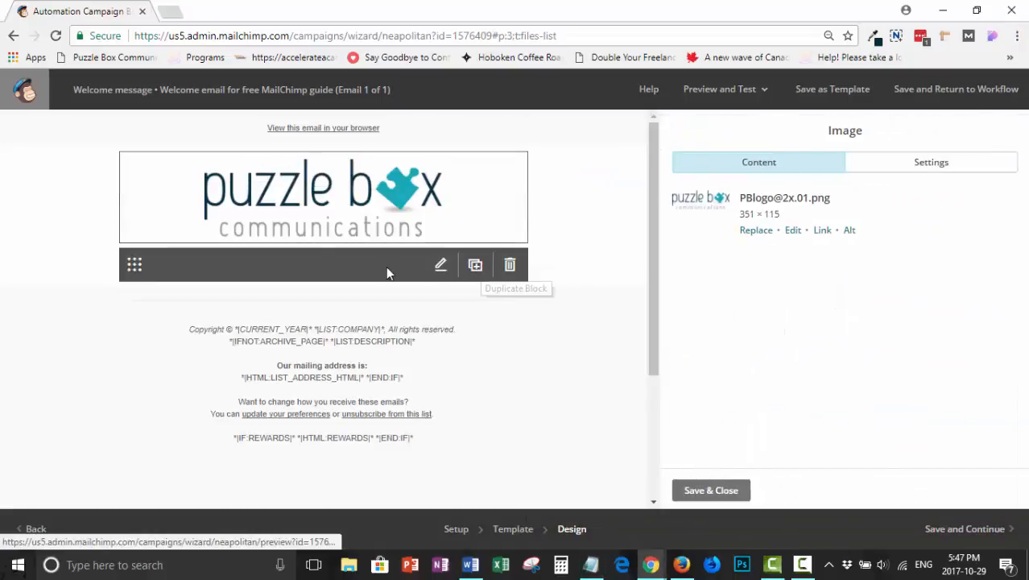
click(380, 266)
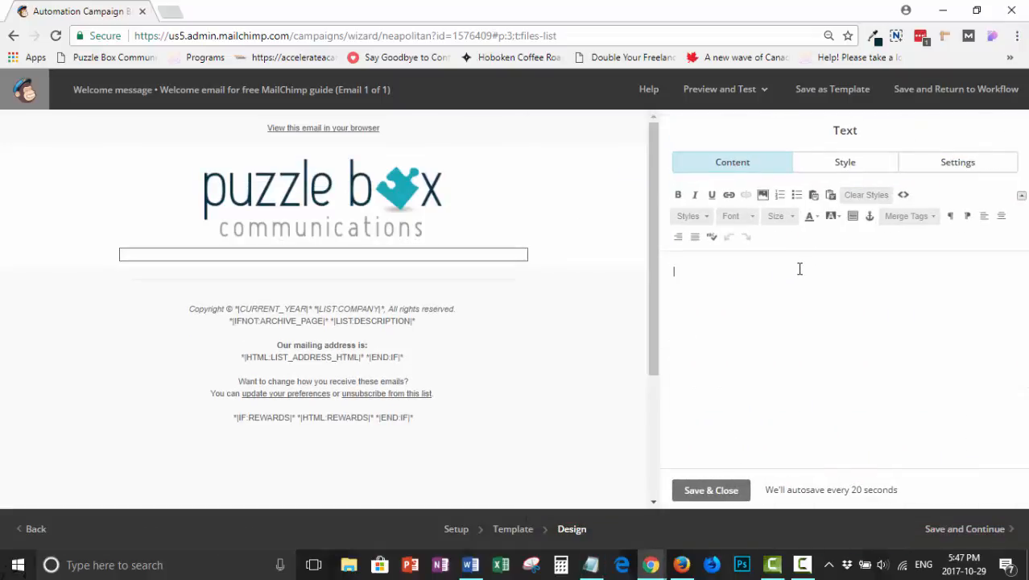
click(908, 196)
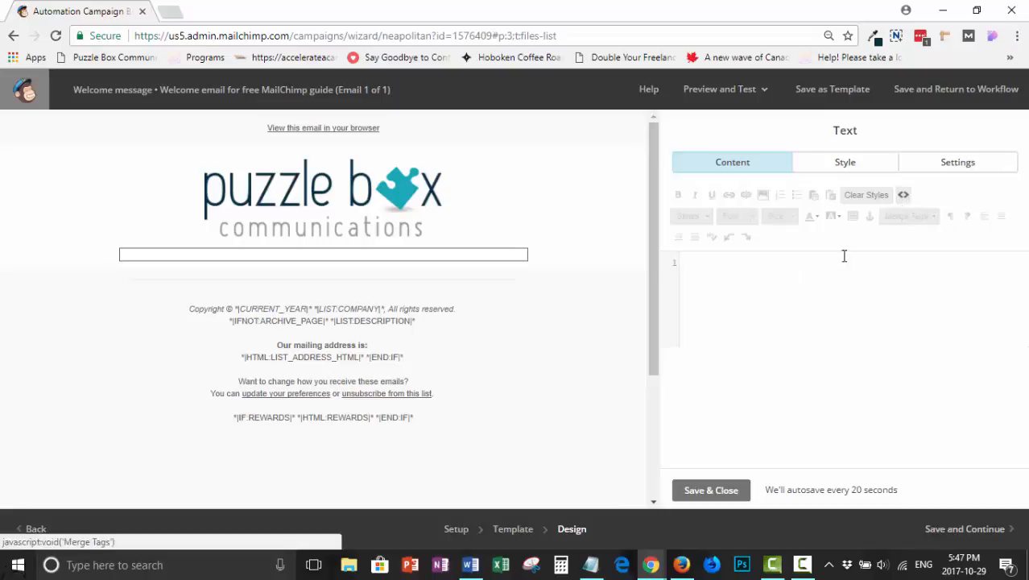
key(ctrl+v)
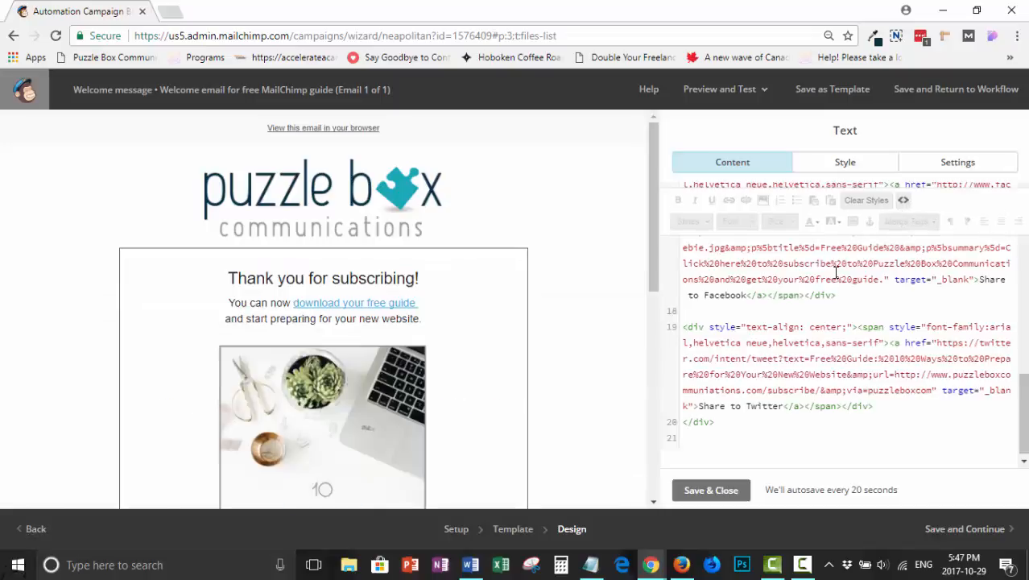
click(725, 489)
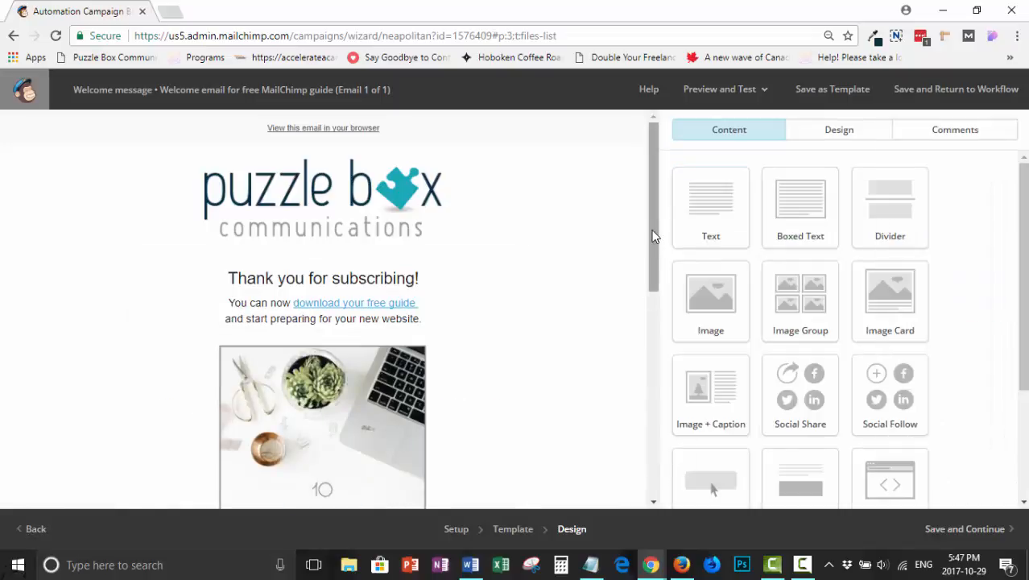
Review the finished email in desktop preview mode, including its header information, and return to the design
drag(655, 230, 661, 198)
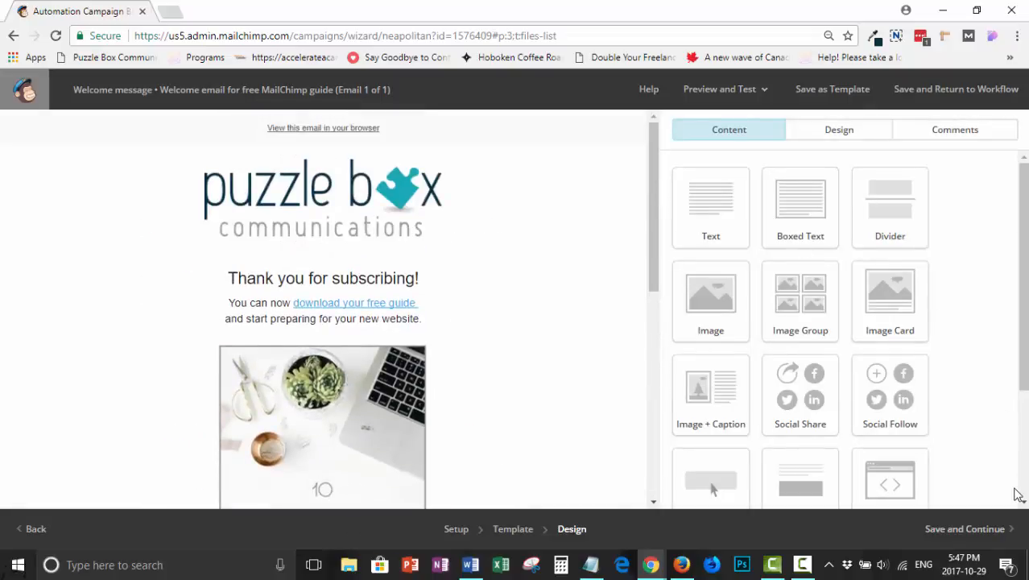
click(723, 90)
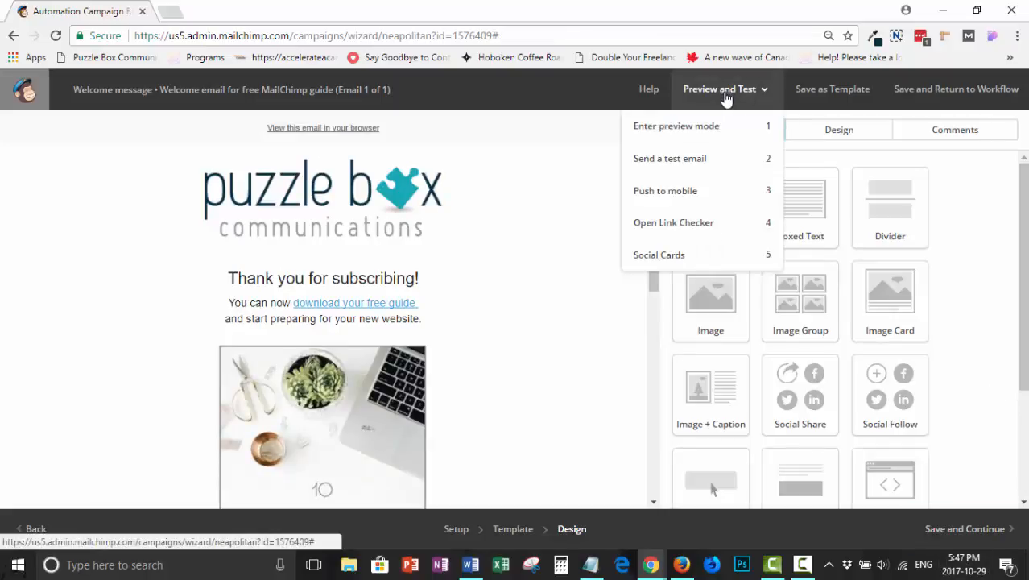
click(696, 129)
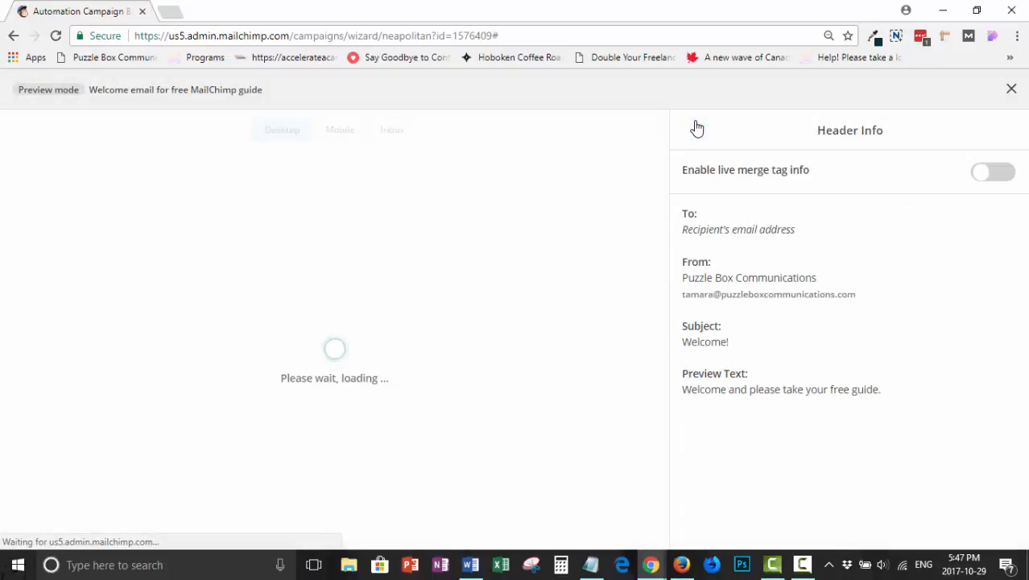
drag(660, 209, 691, 148)
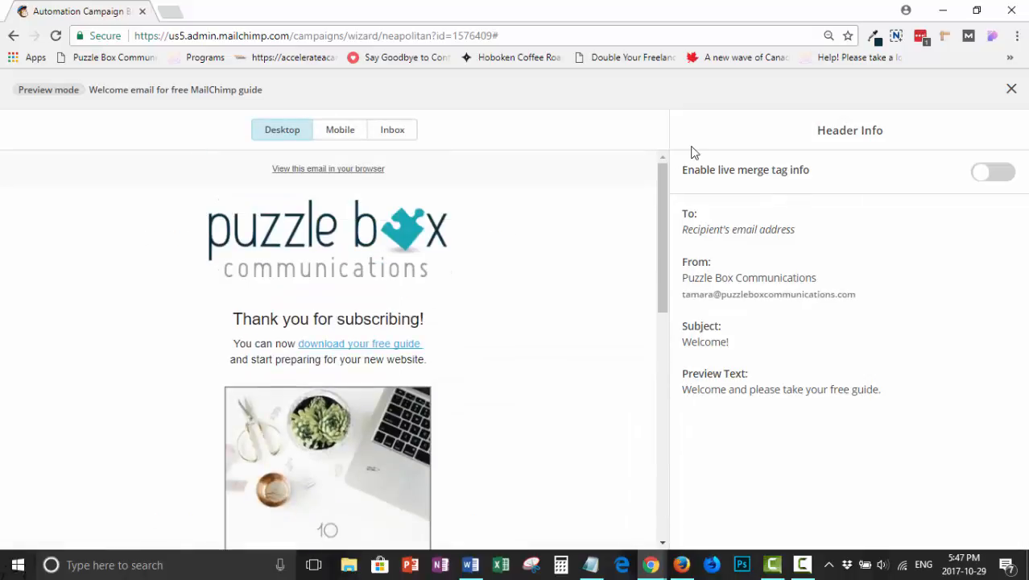
click(1012, 89)
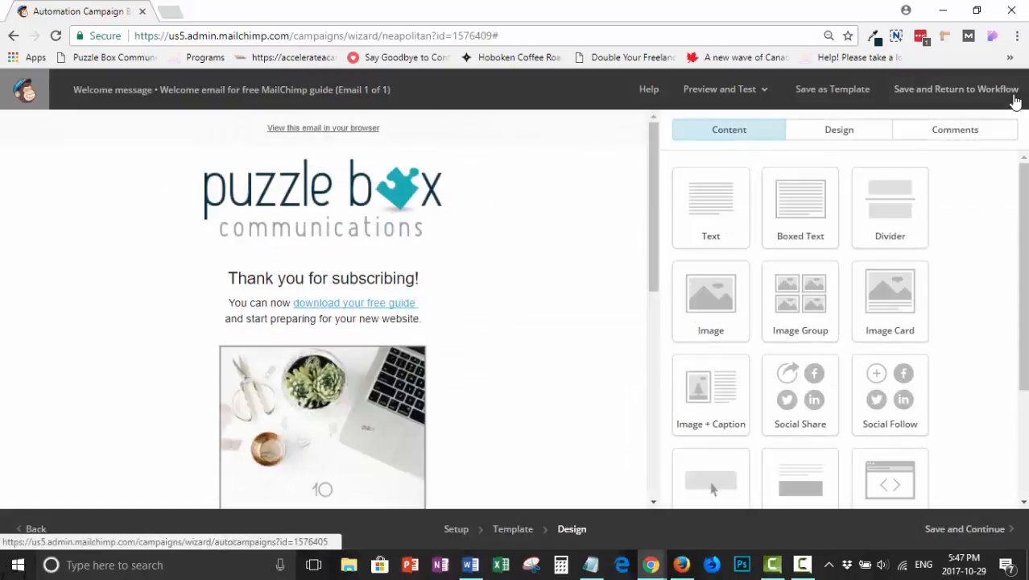
click(771, 96)
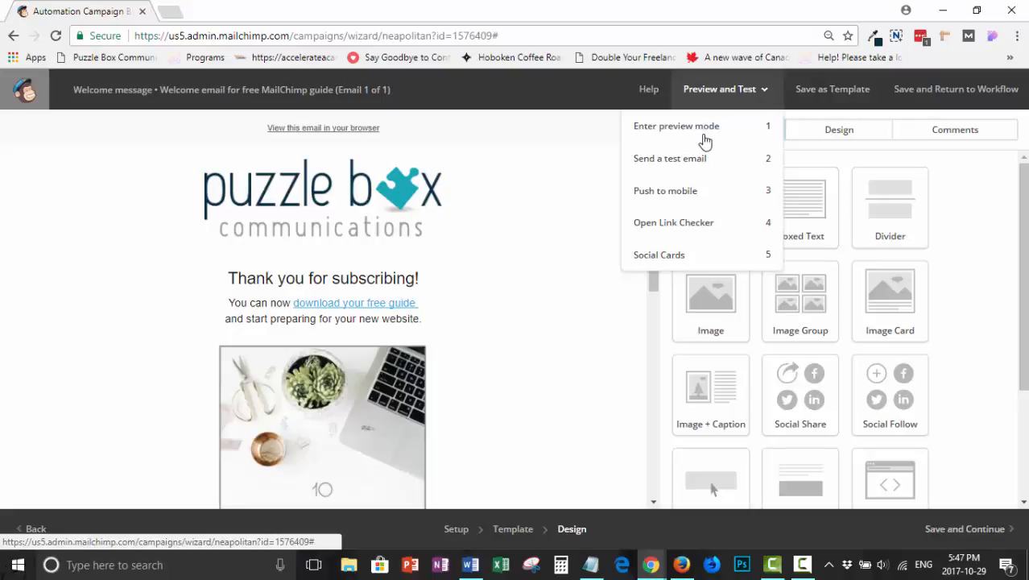
click(777, 95)
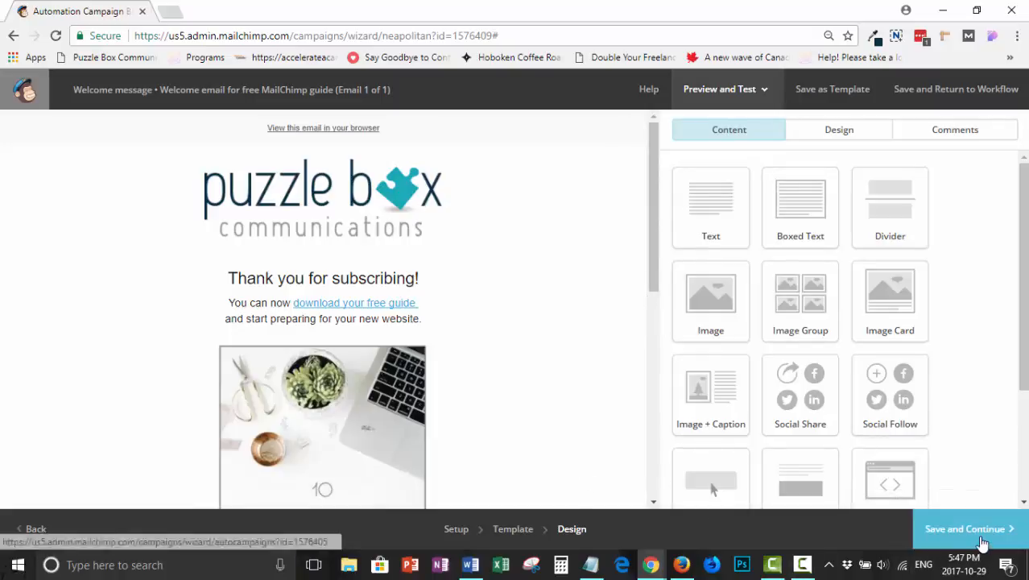
Save the email design, proceed to the workflow confirmation, and start the automation workflow for the Demo list
click(980, 542)
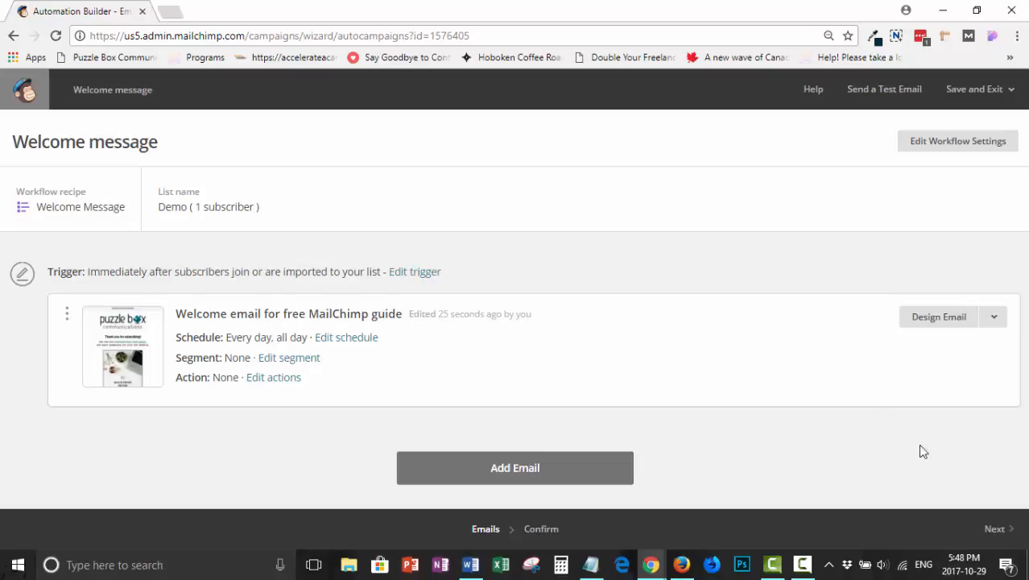
click(1002, 533)
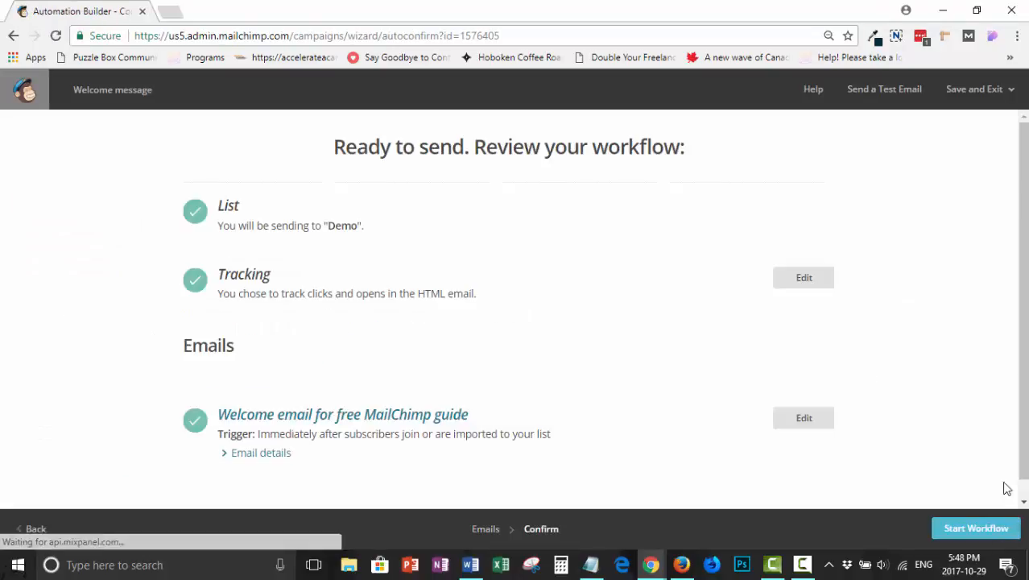
drag(1026, 266, 1027, 308)
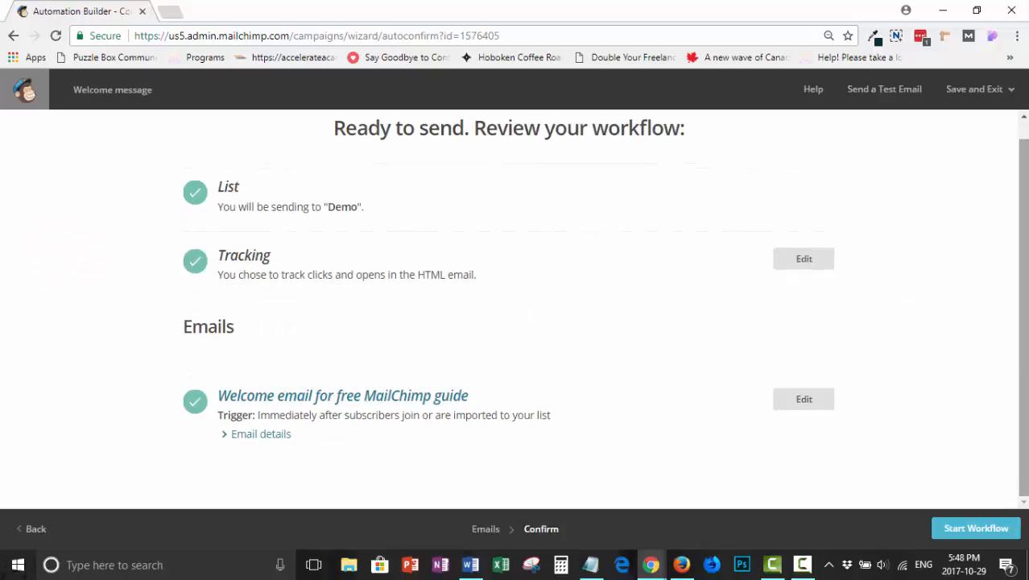
click(977, 529)
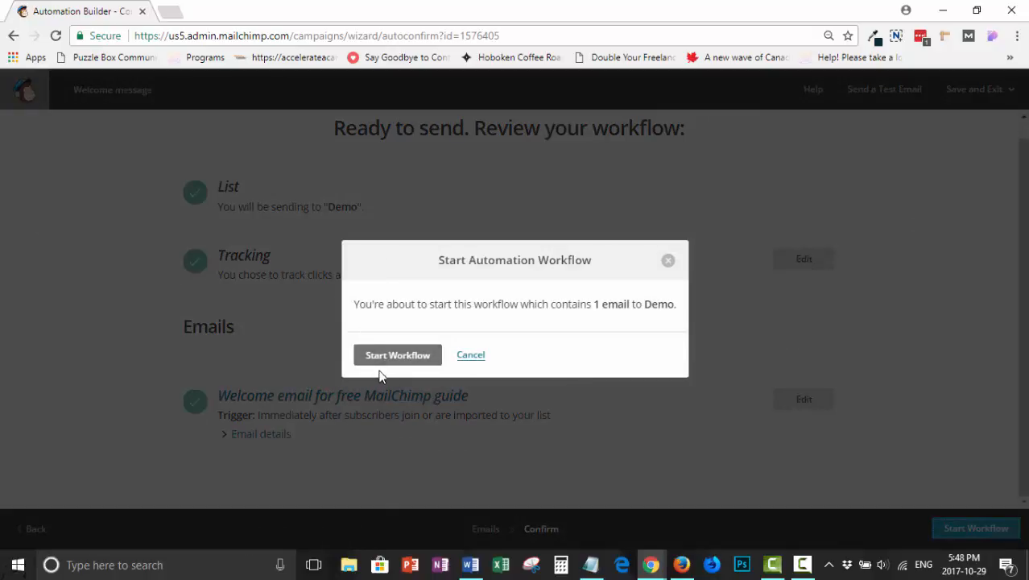
click(388, 365)
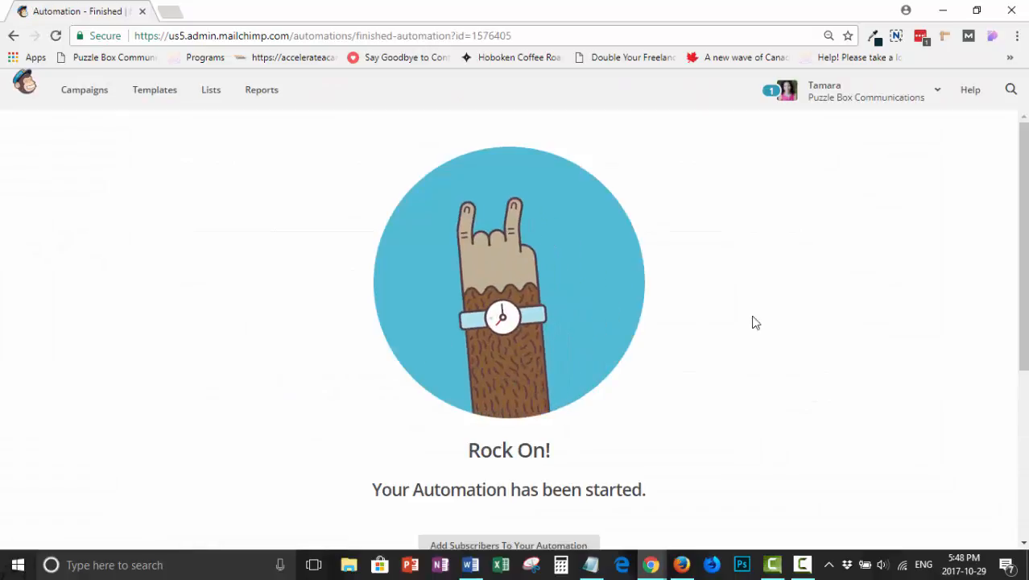
Leave the automation completion page and open the campaigns overview
drag(1026, 235, 1028, 210)
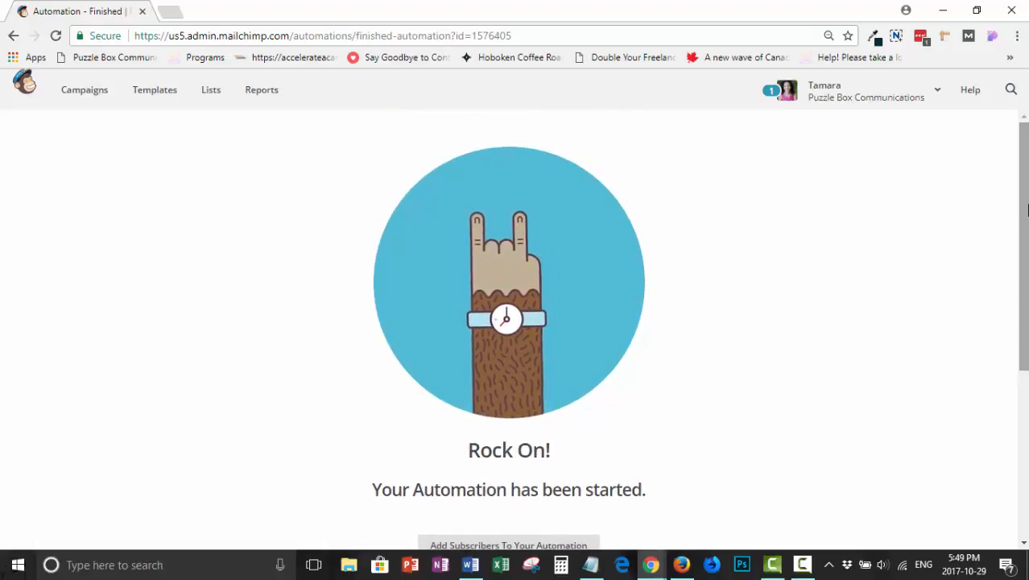
click(72, 98)
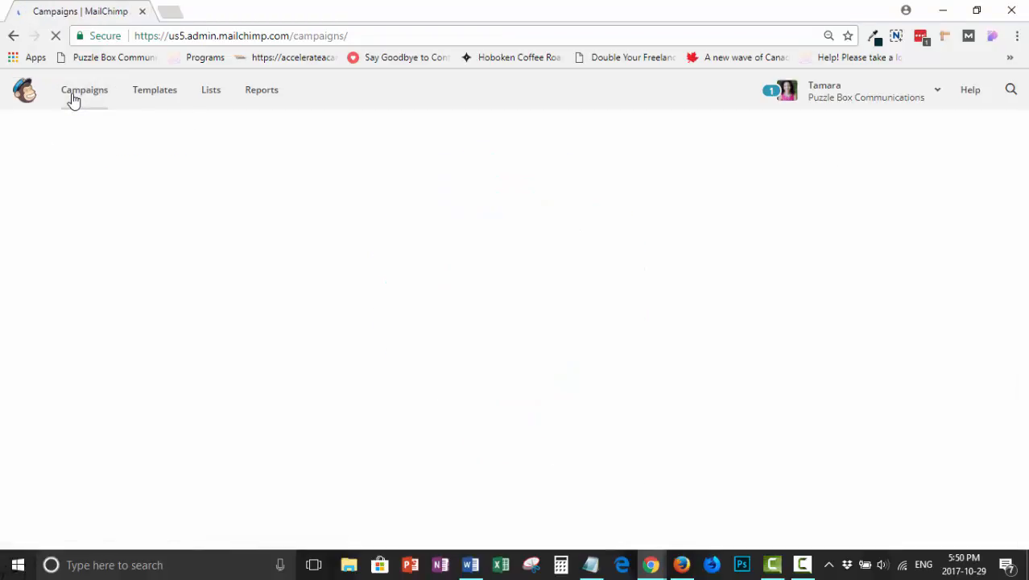